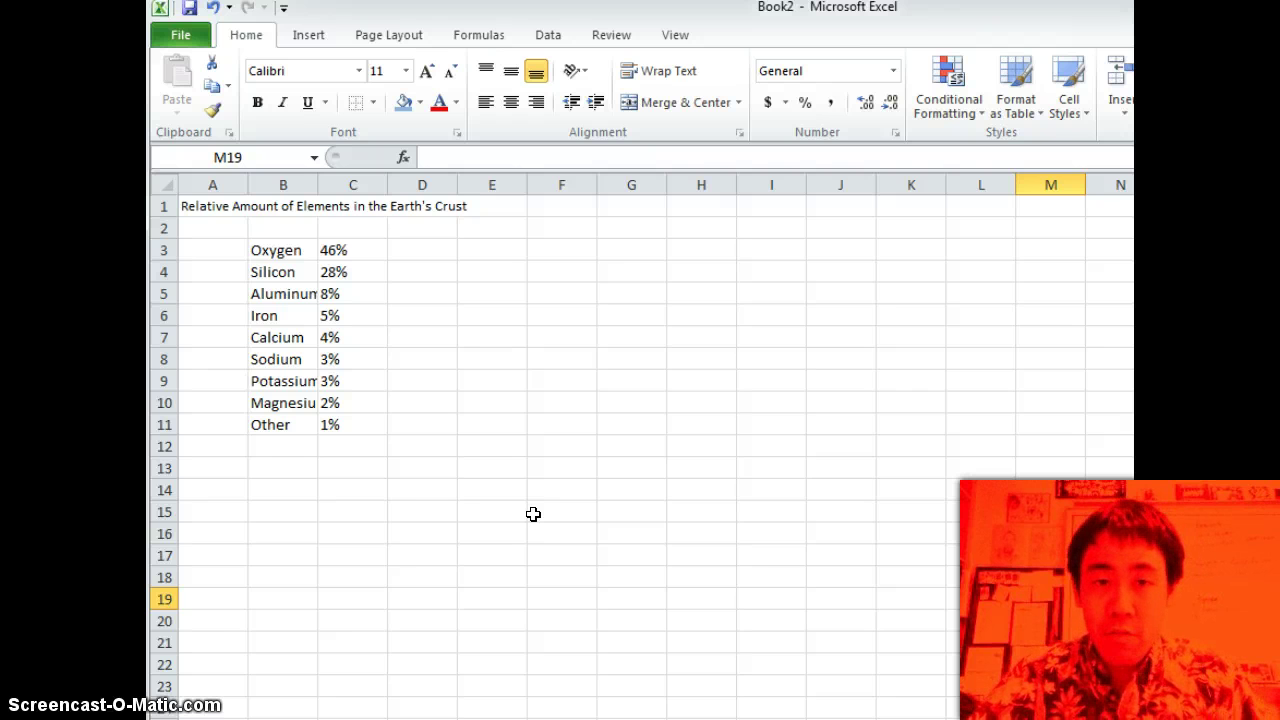
Review the sheet title and the element names and percentages in the list
click(200, 210)
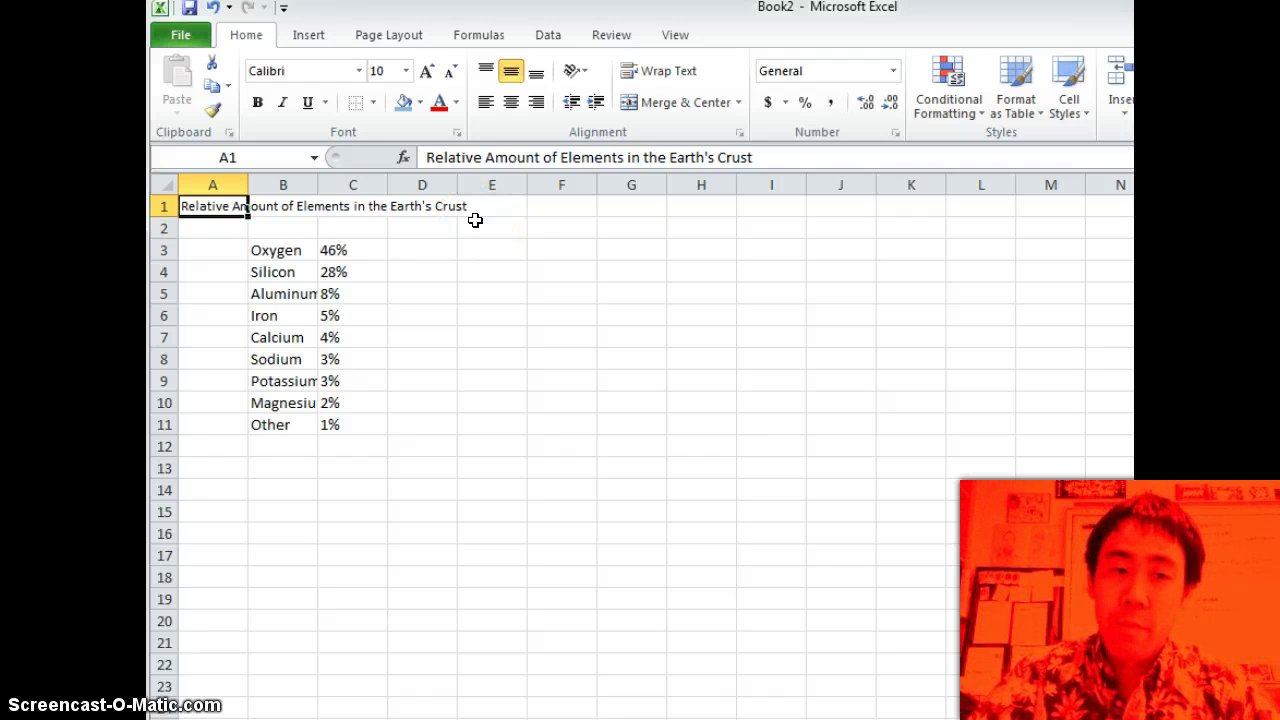
click(262, 252)
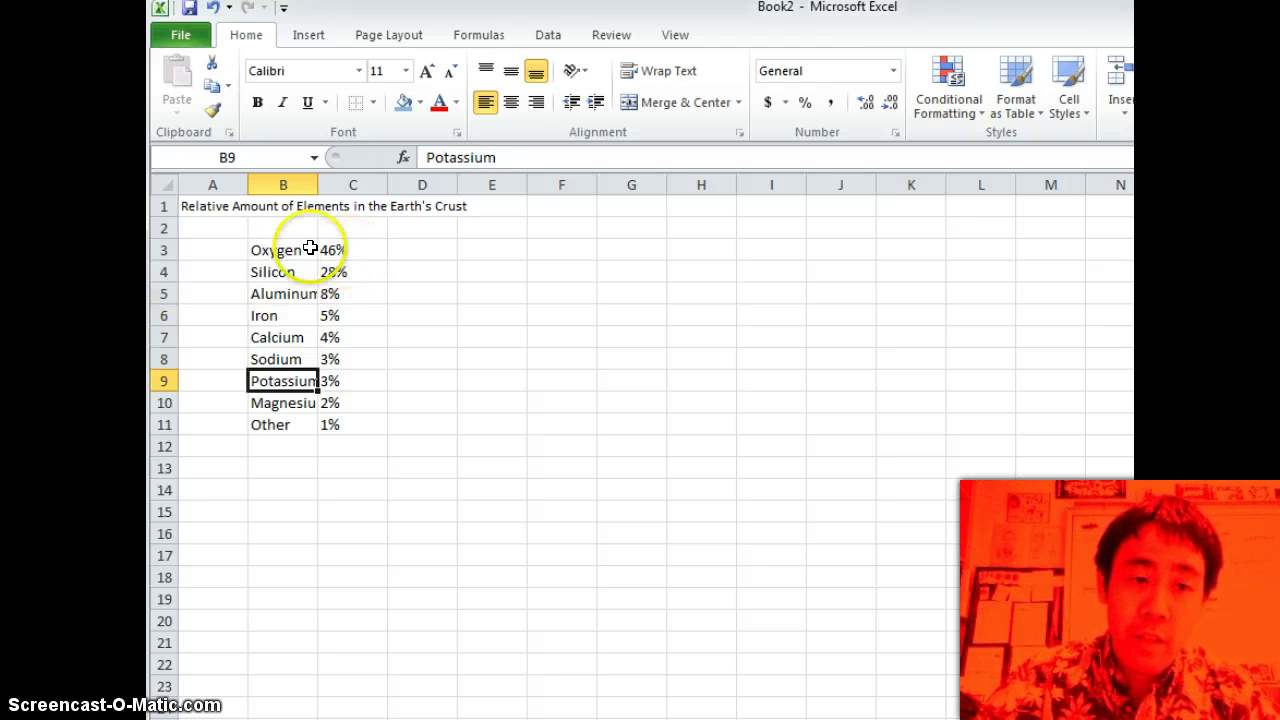
click(281, 246)
click(340, 250)
click(284, 273)
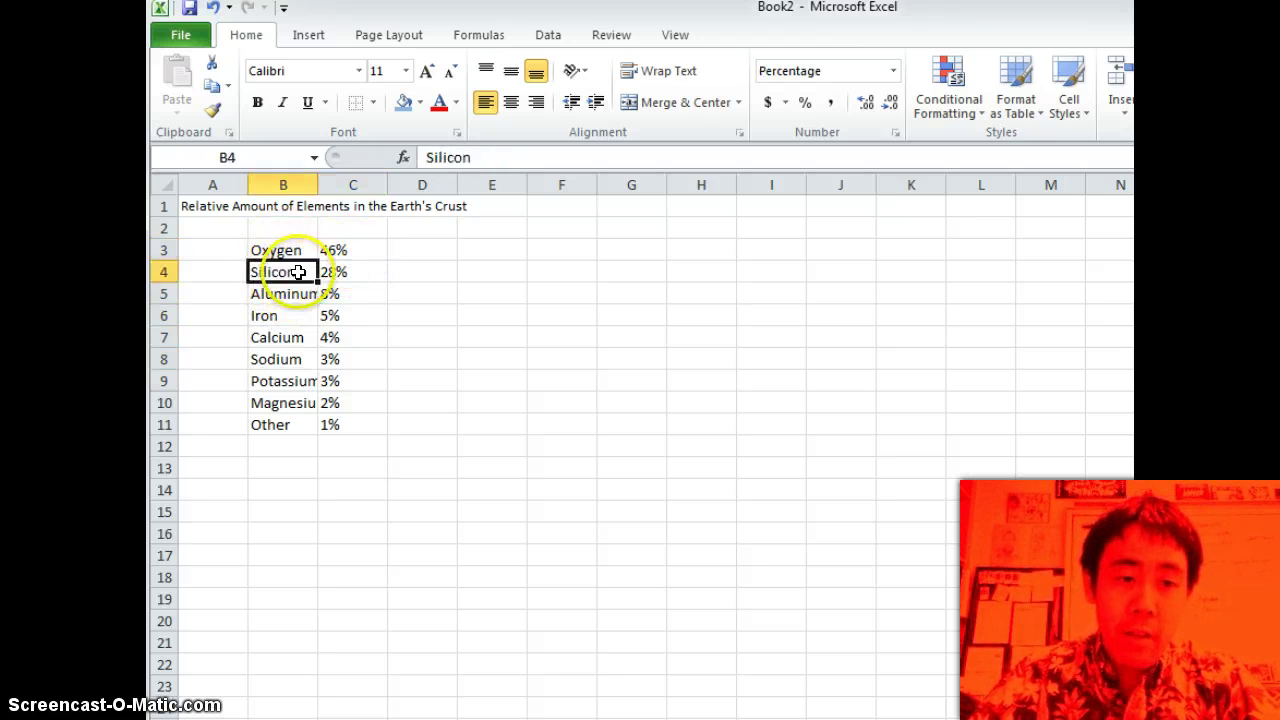
click(343, 274)
click(275, 294)
click(345, 294)
click(445, 294)
click(497, 300)
click(560, 296)
click(640, 296)
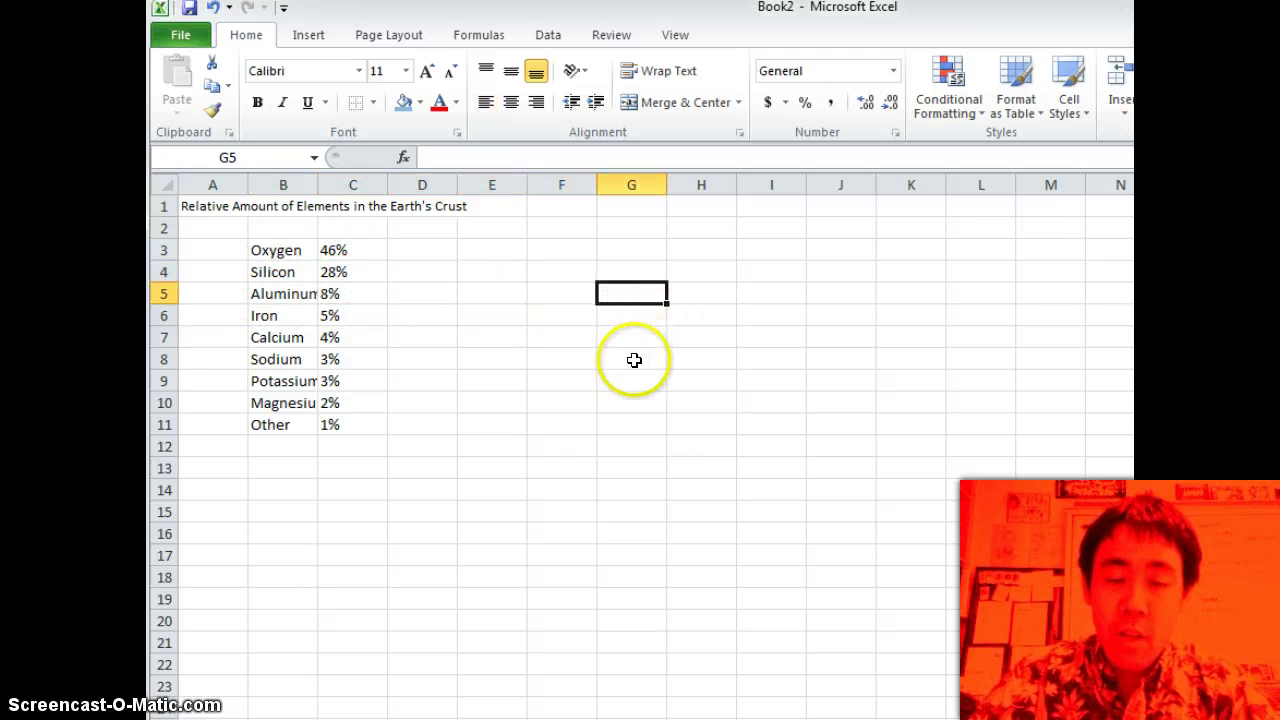
click(622, 380)
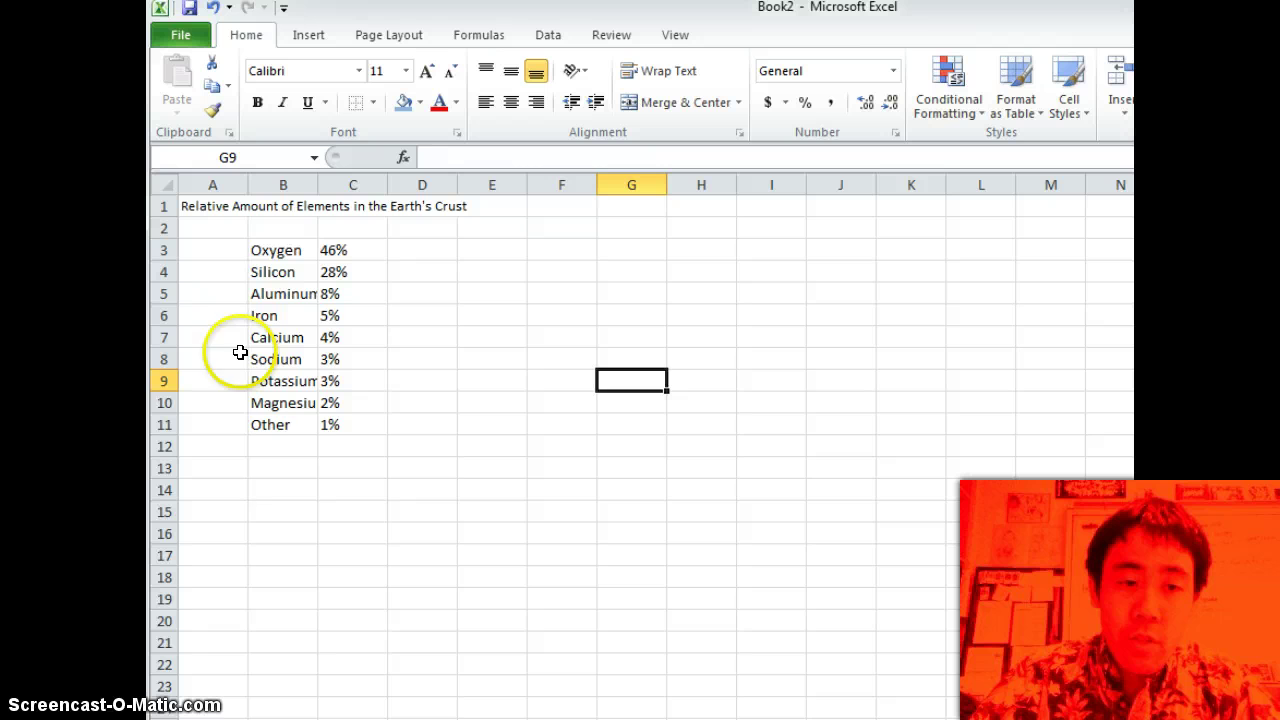
click(283, 446)
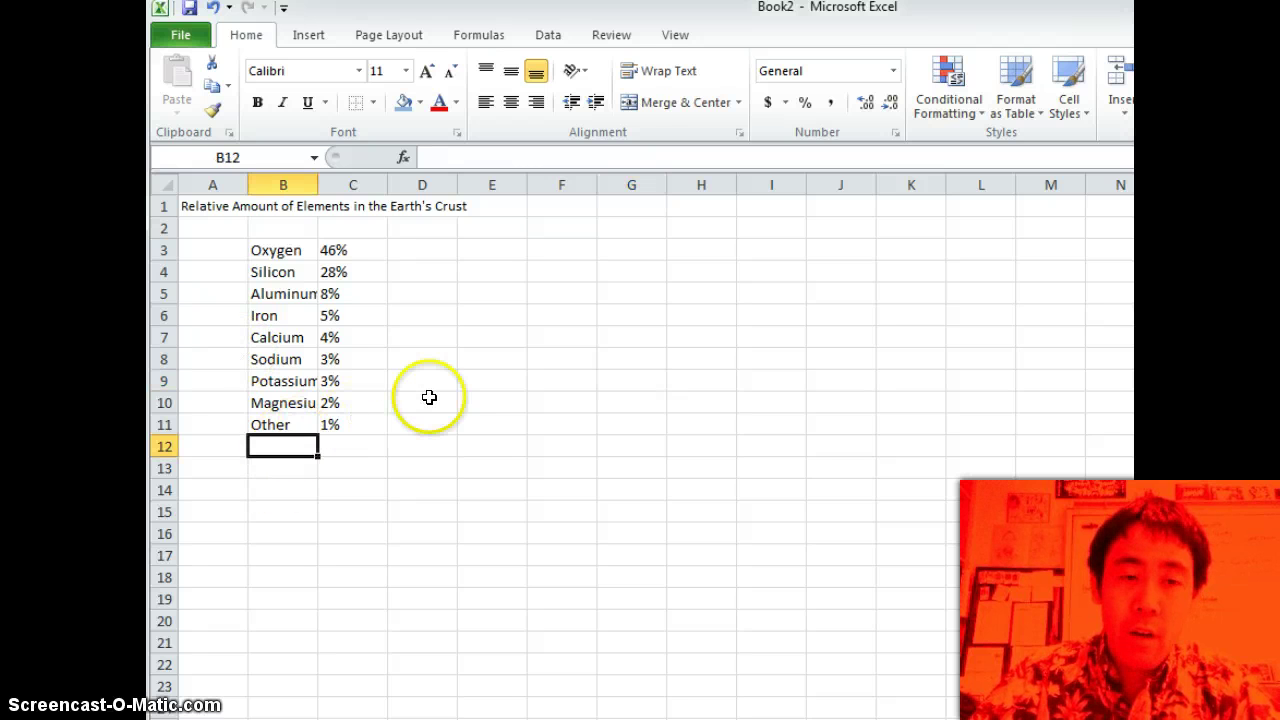
Apply All Borders to the element list in B3:C11
click(274, 251)
drag(274, 251, 345, 424)
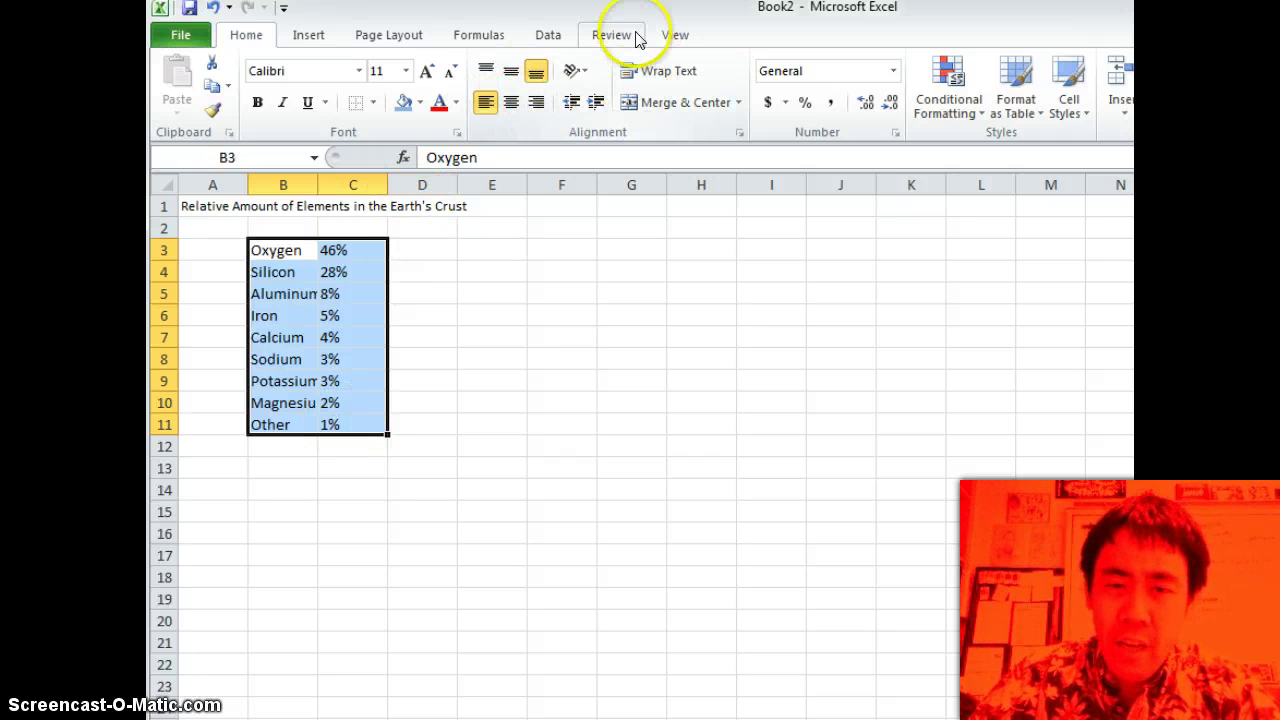
click(372, 103)
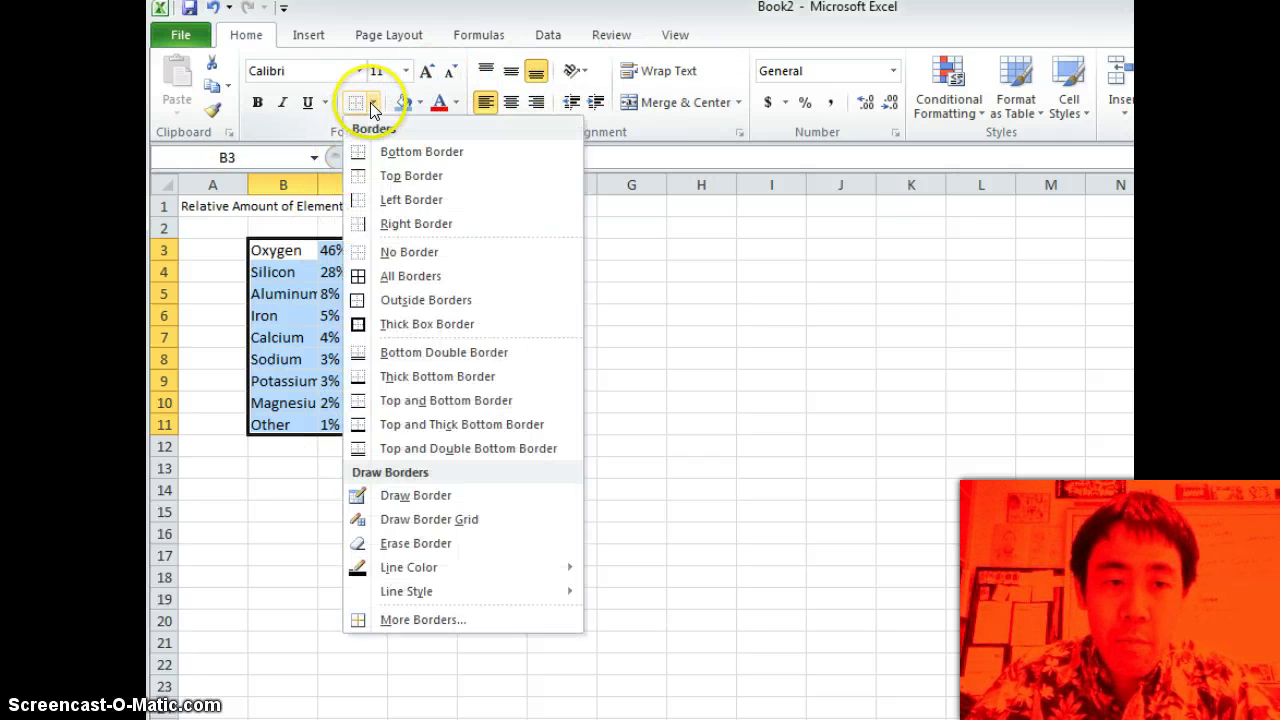
click(409, 277)
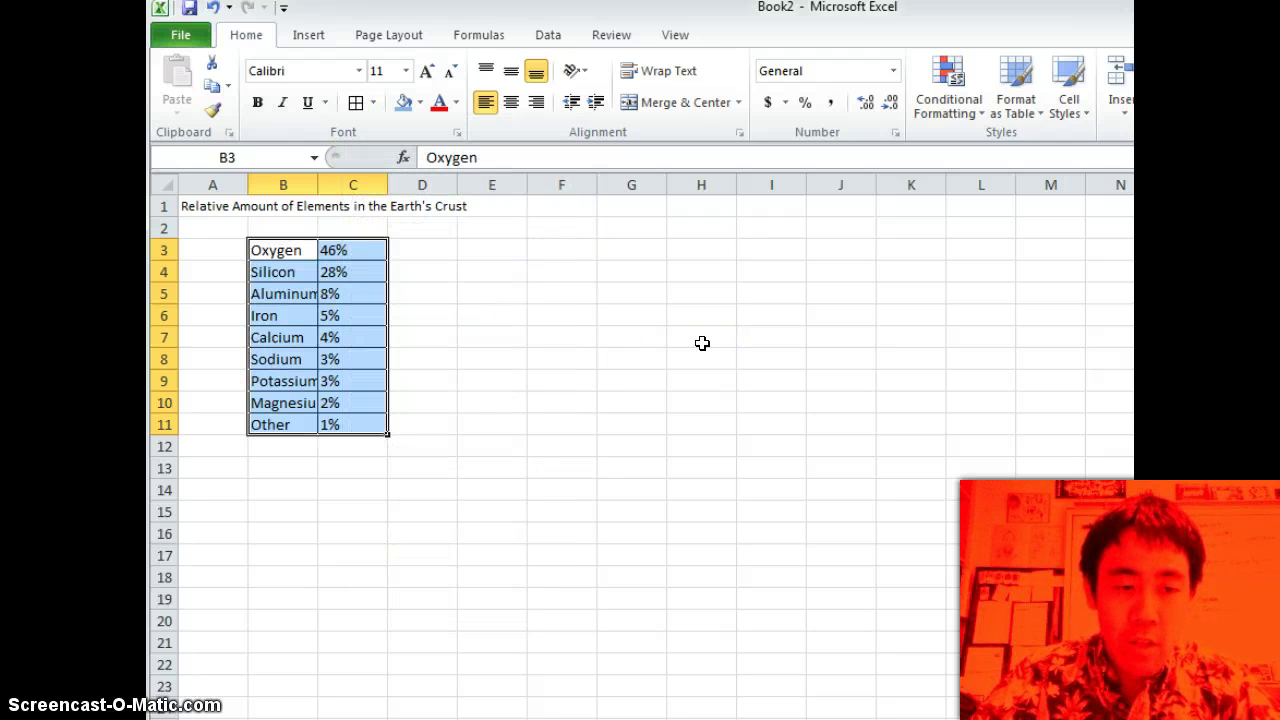
Widen column B so 'Magnesium' shows in full
click(288, 385)
click(291, 400)
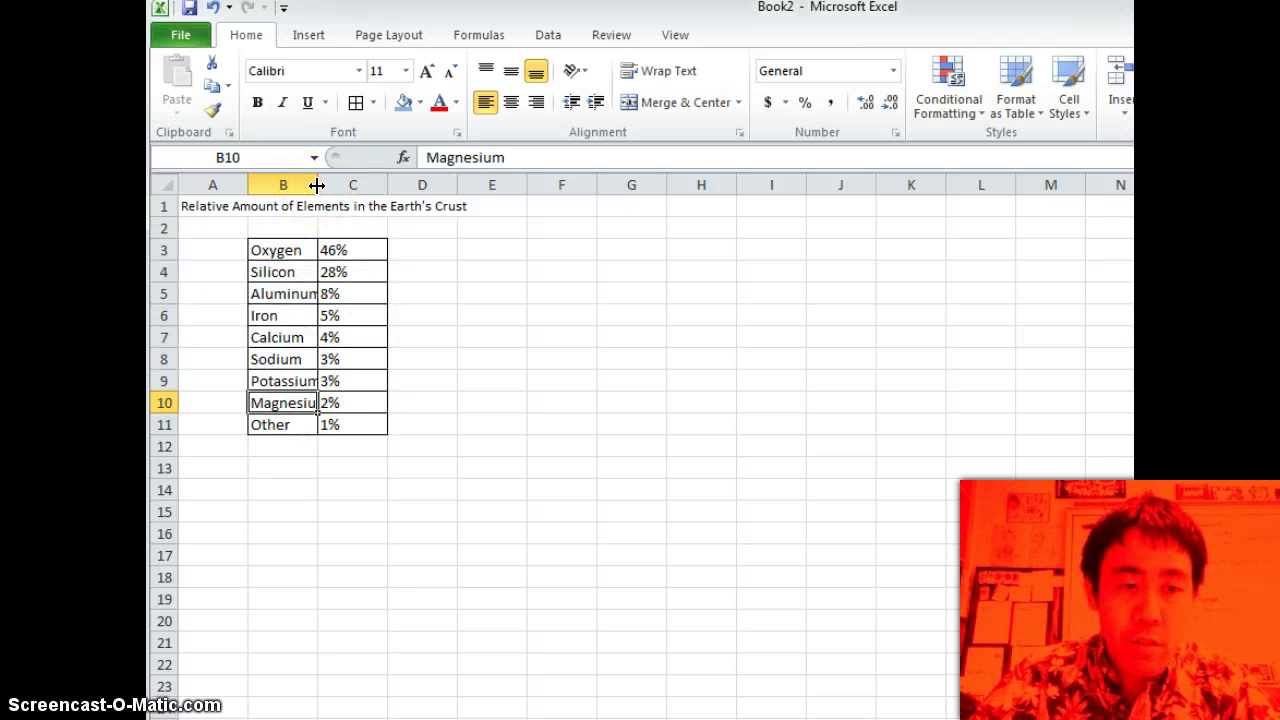
drag(316, 185, 402, 185)
Insert a blank row 3 above the element data
click(507, 293)
click(160, 249)
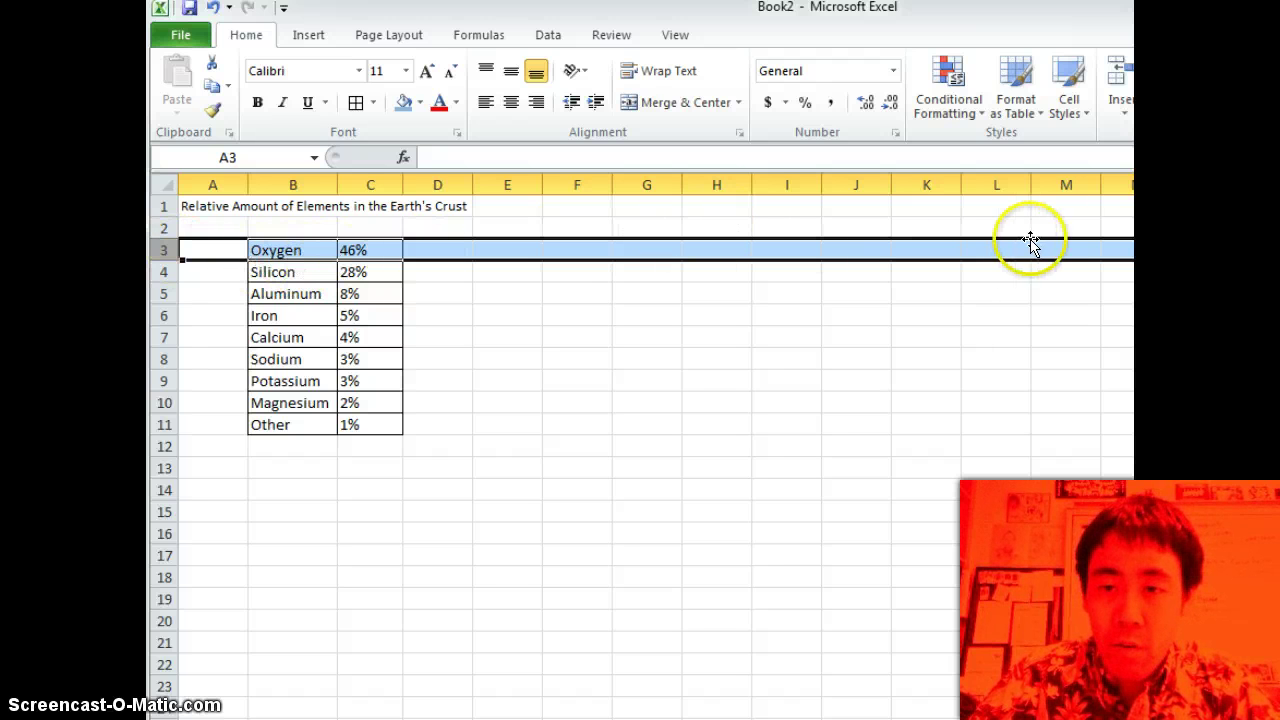
click(1122, 80)
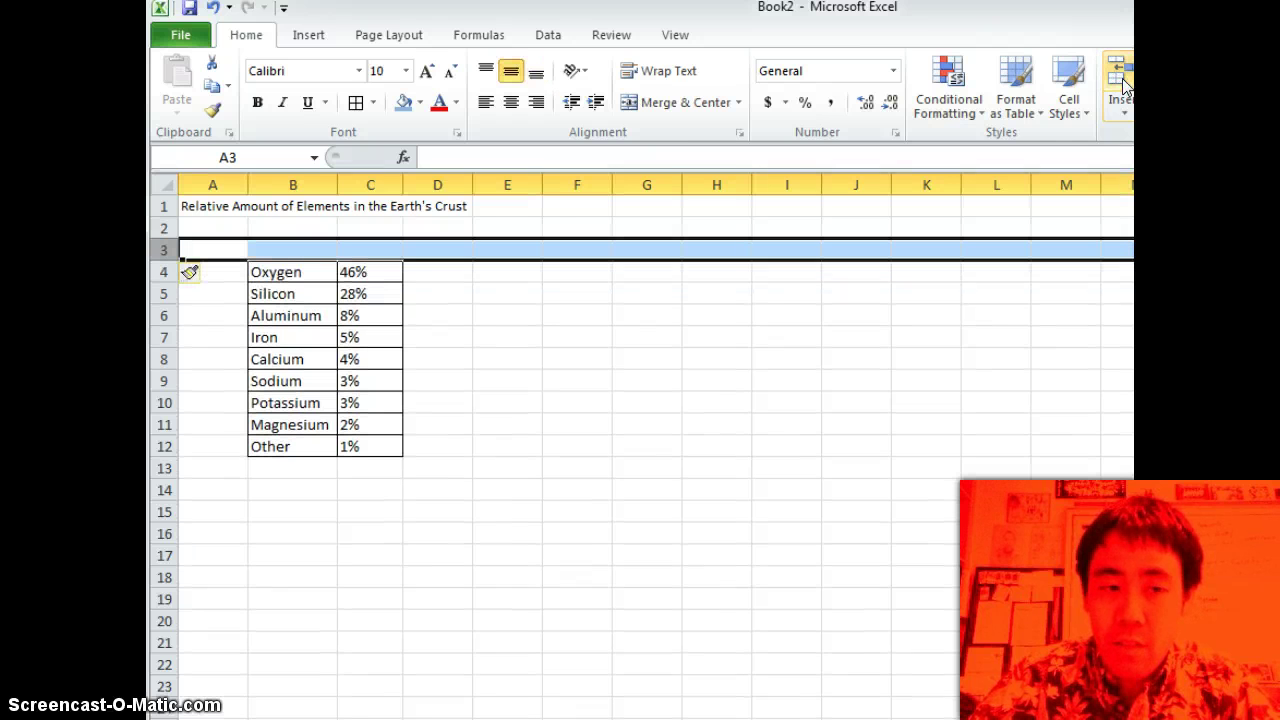
click(755, 387)
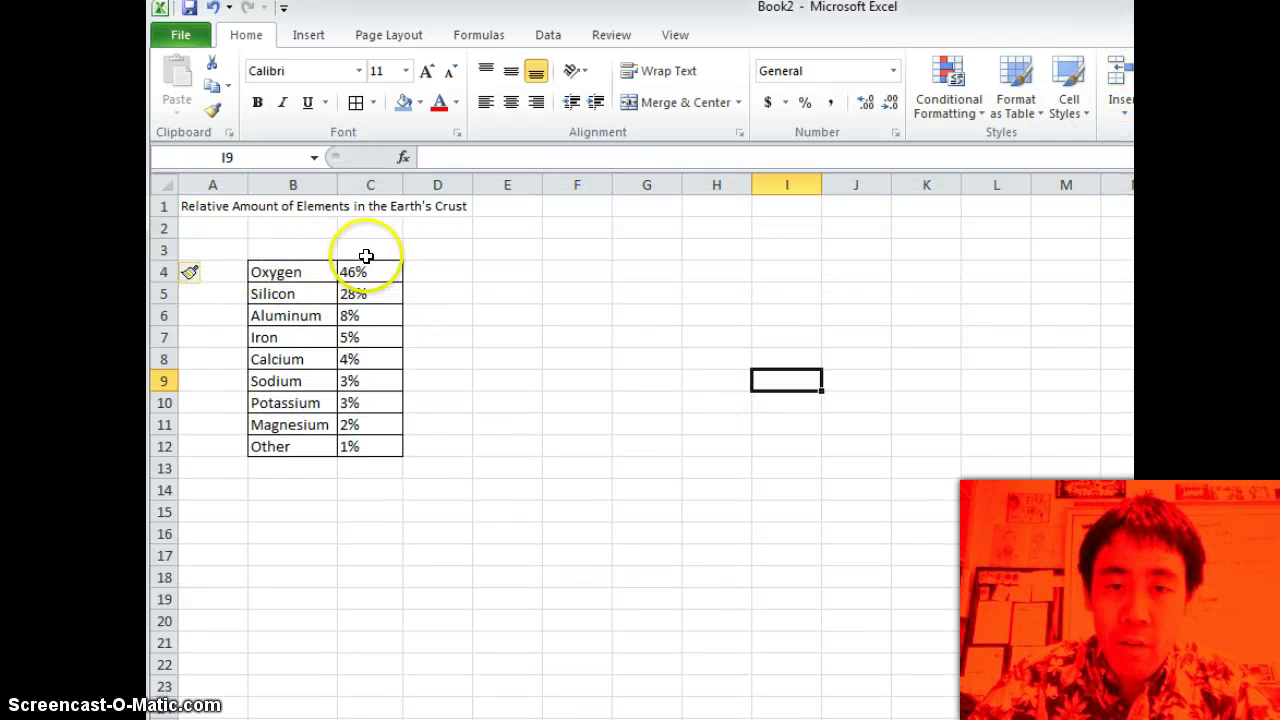
click(368, 184)
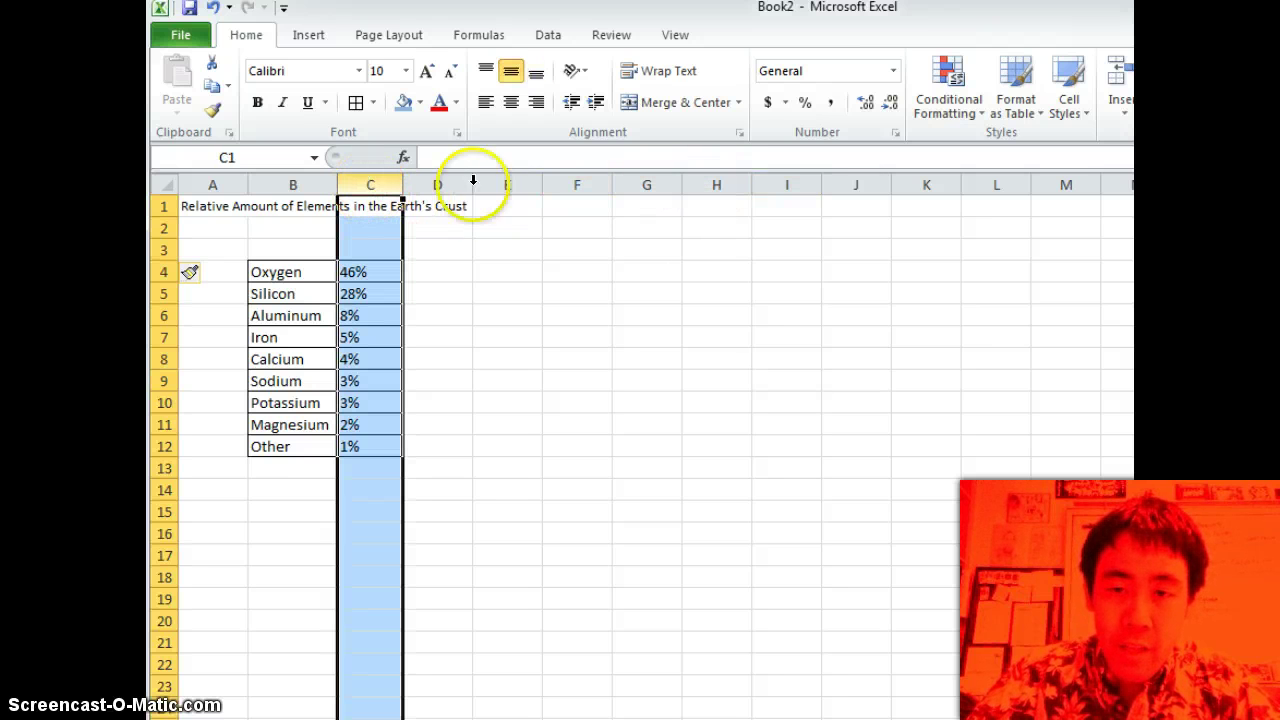
click(691, 337)
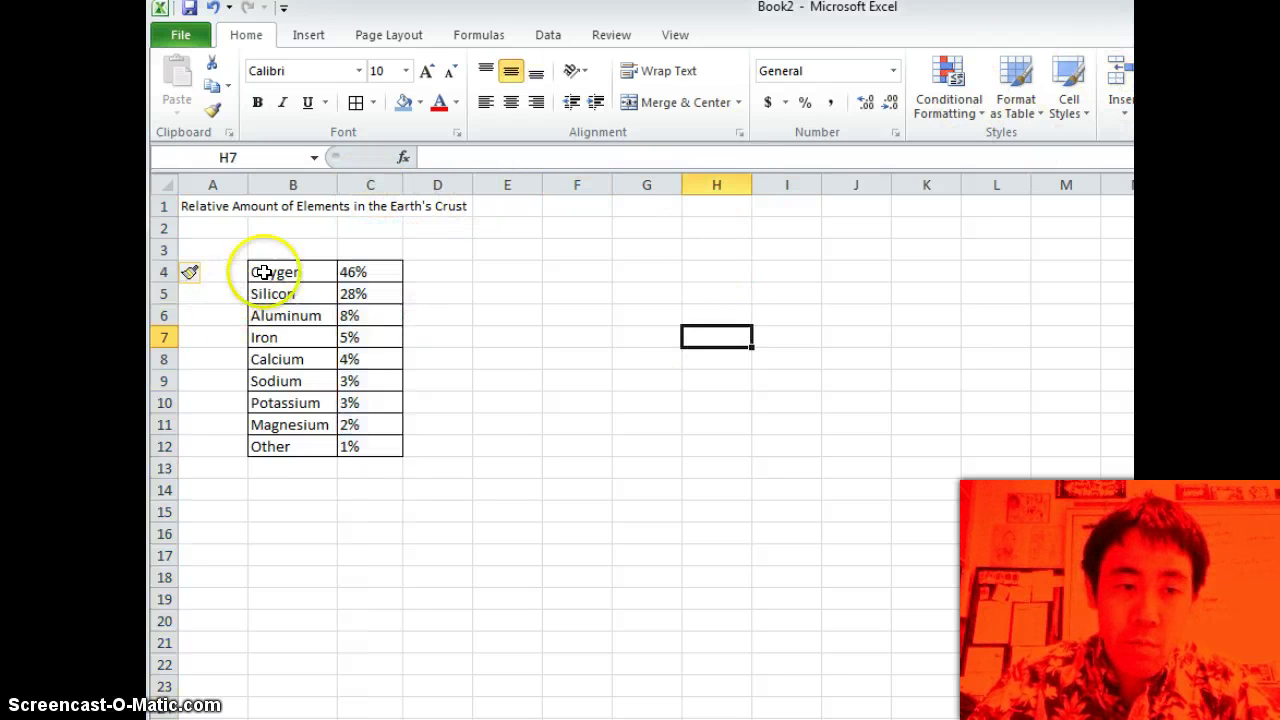
Enter headers 'Element' in B3 and 'Percentage' in C3, widening column C to fit
click(273, 254)
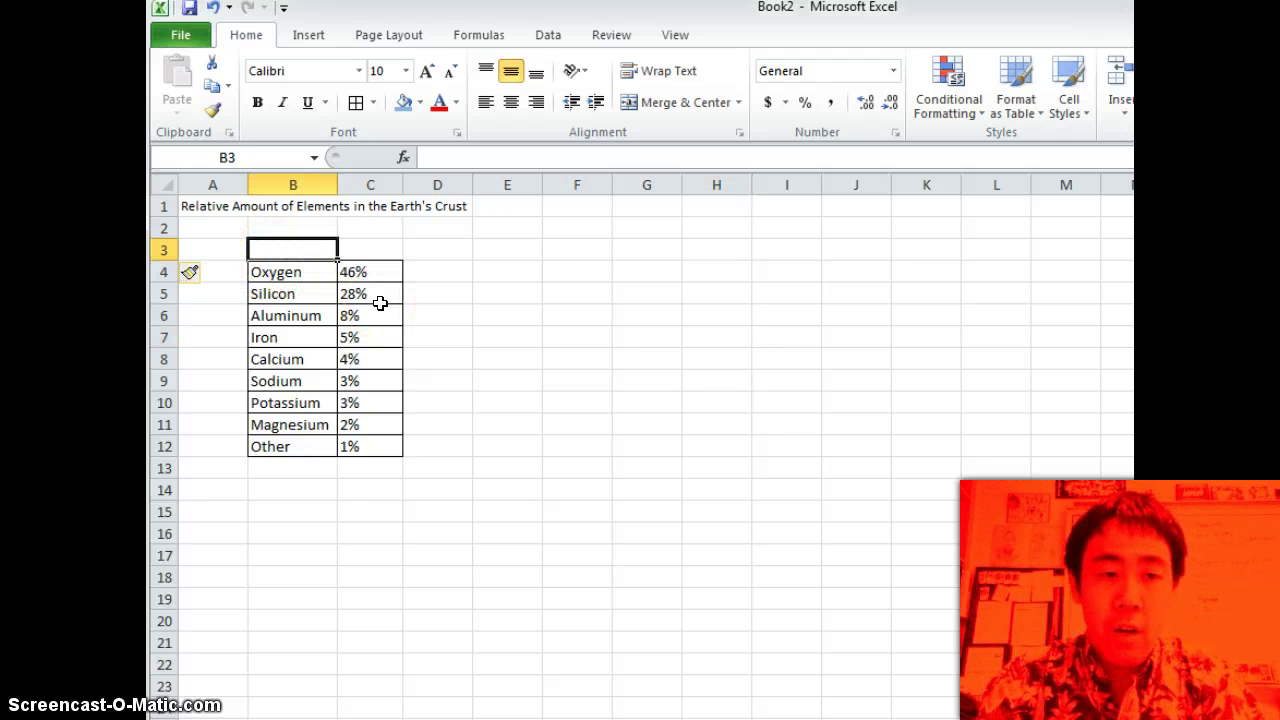
text(Ele)
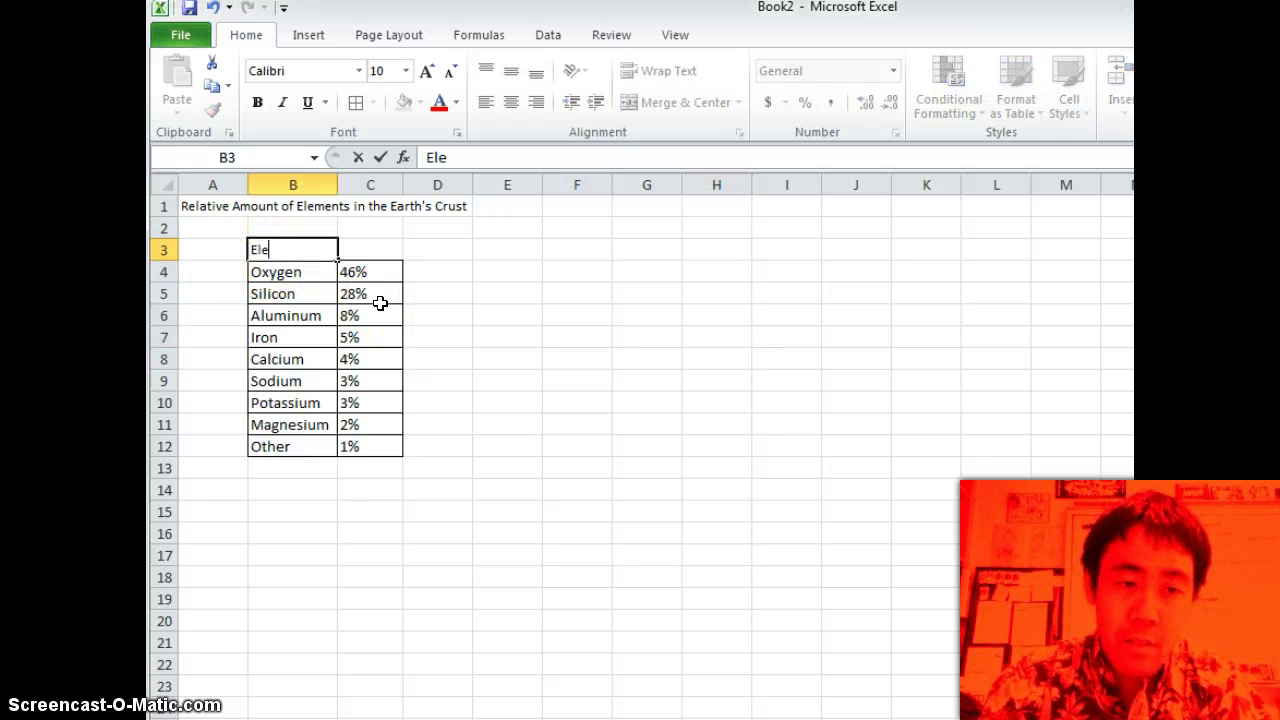
text(ment)
key(Tab)
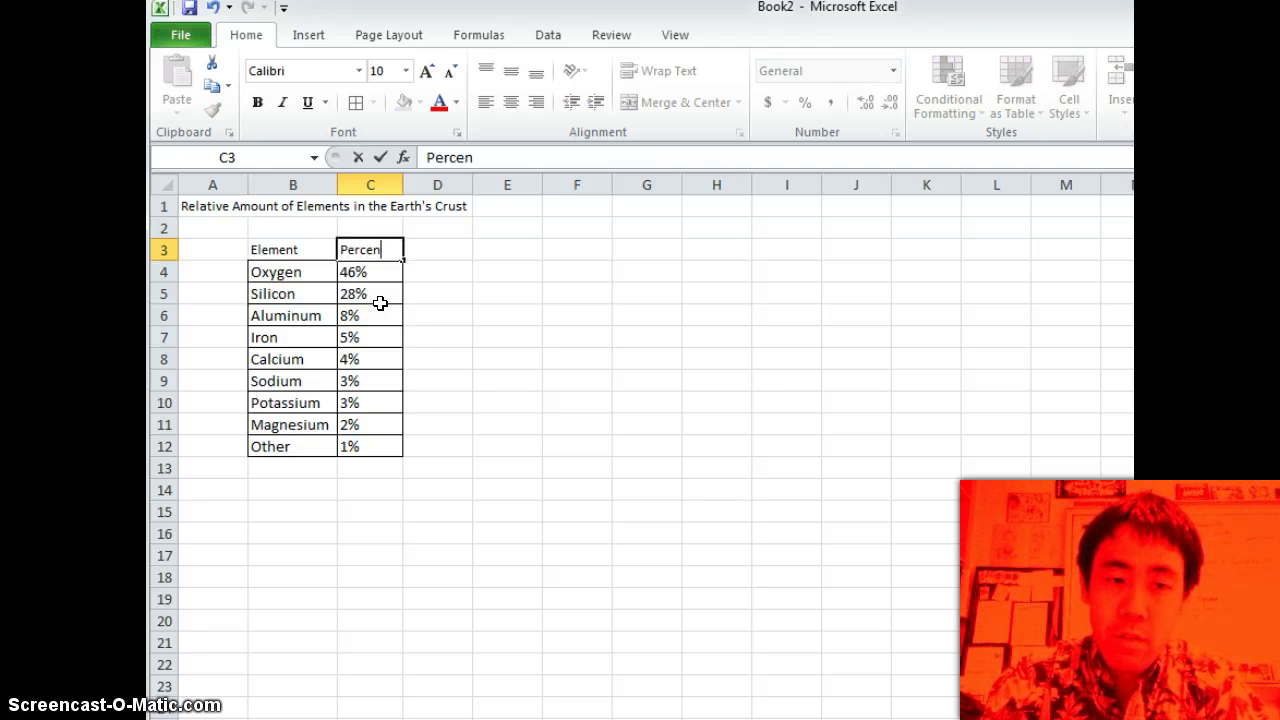
text(Percentage)
click(577, 380)
drag(402, 184, 415, 182)
Make the Element and Percentage headers bold at size 11, widening column C
click(529, 289)
drag(251, 249, 404, 338)
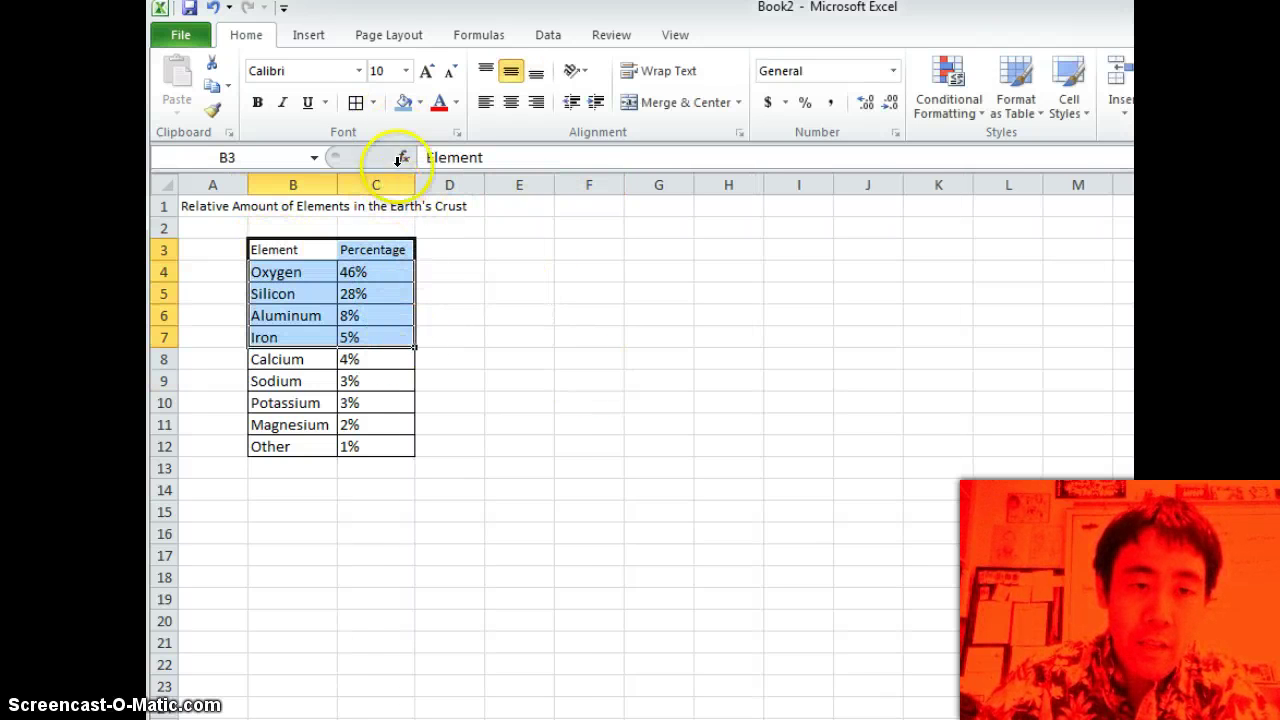
click(602, 481)
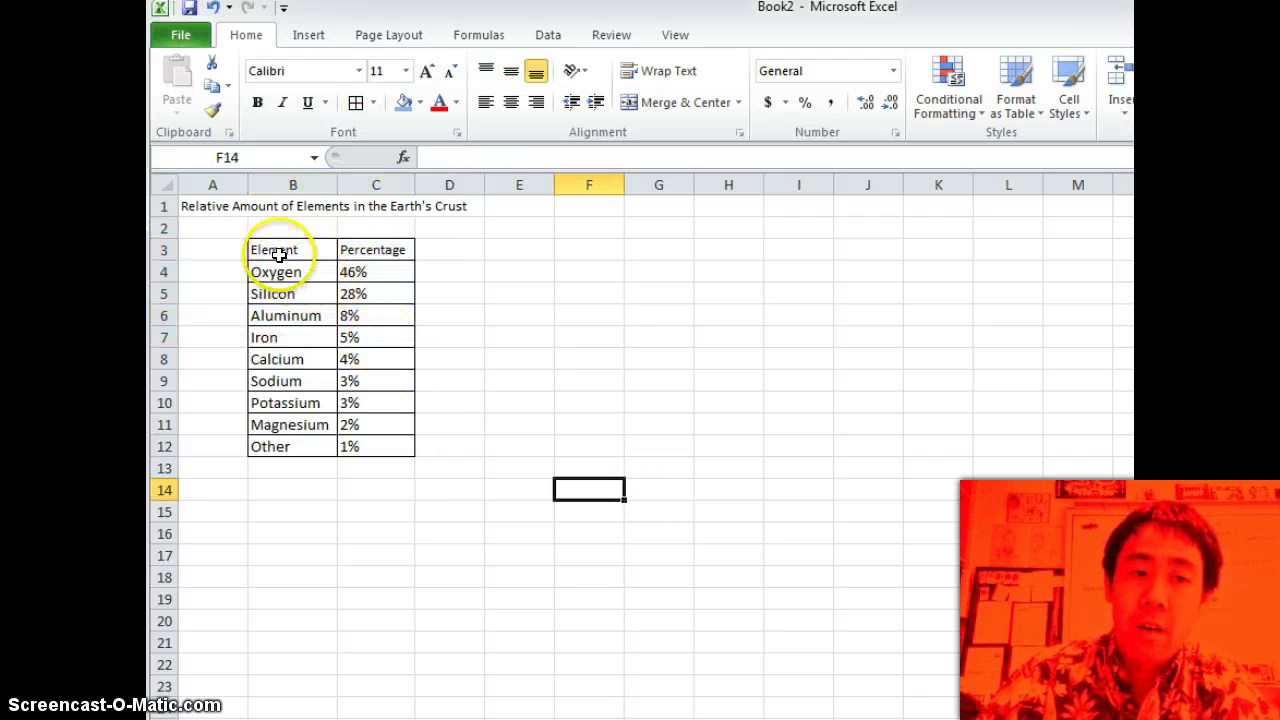
drag(271, 251, 378, 250)
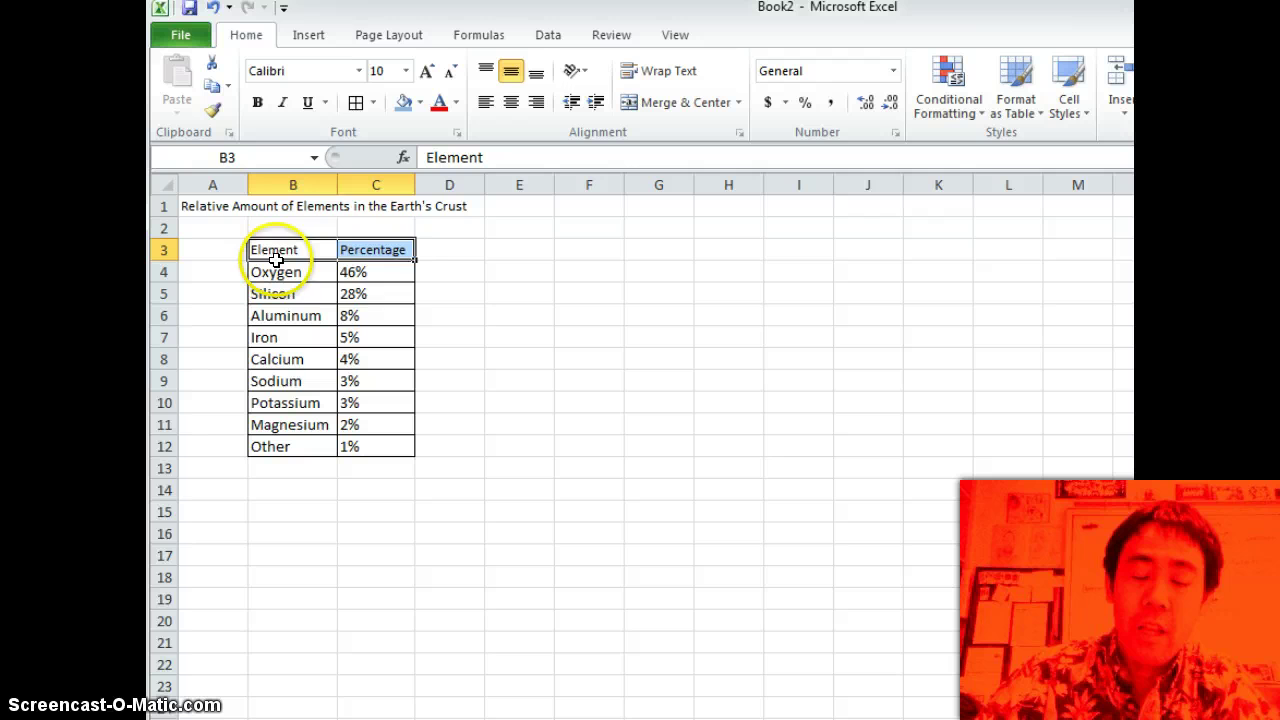
click(257, 103)
click(406, 71)
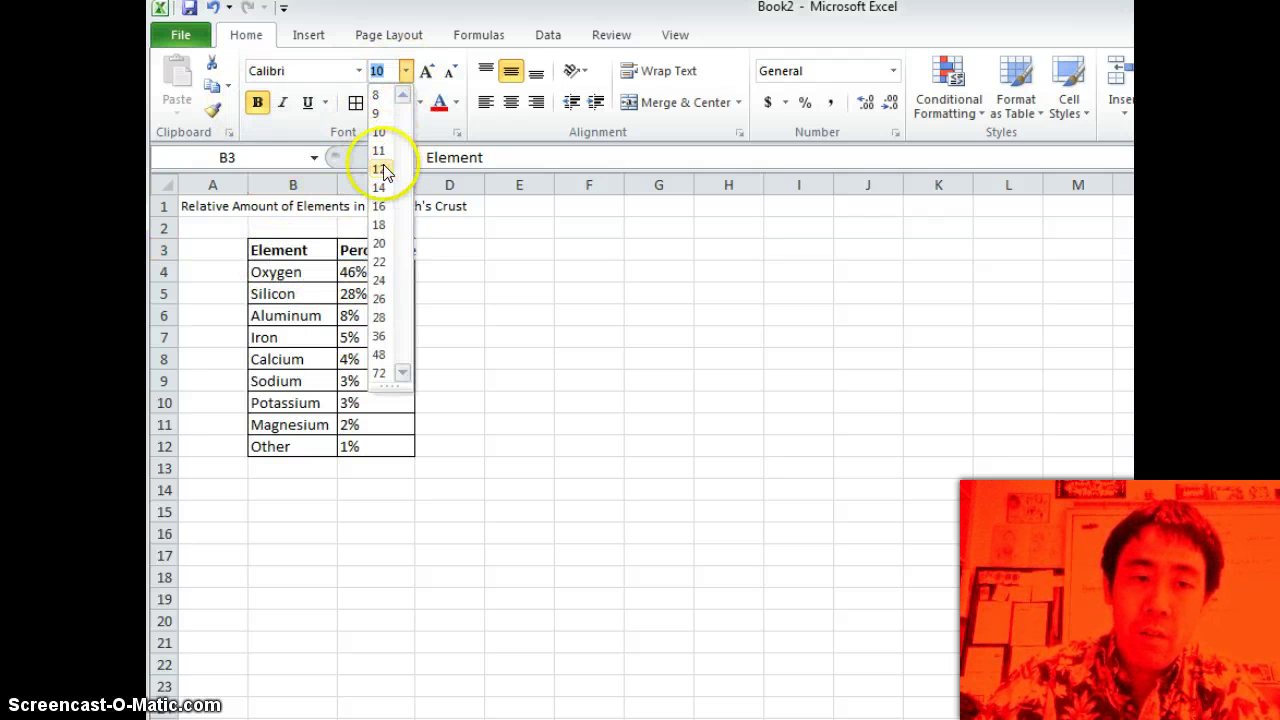
click(380, 163)
click(515, 315)
drag(414, 185, 434, 185)
Fill the two header cells with blue
click(609, 296)
drag(285, 251, 390, 251)
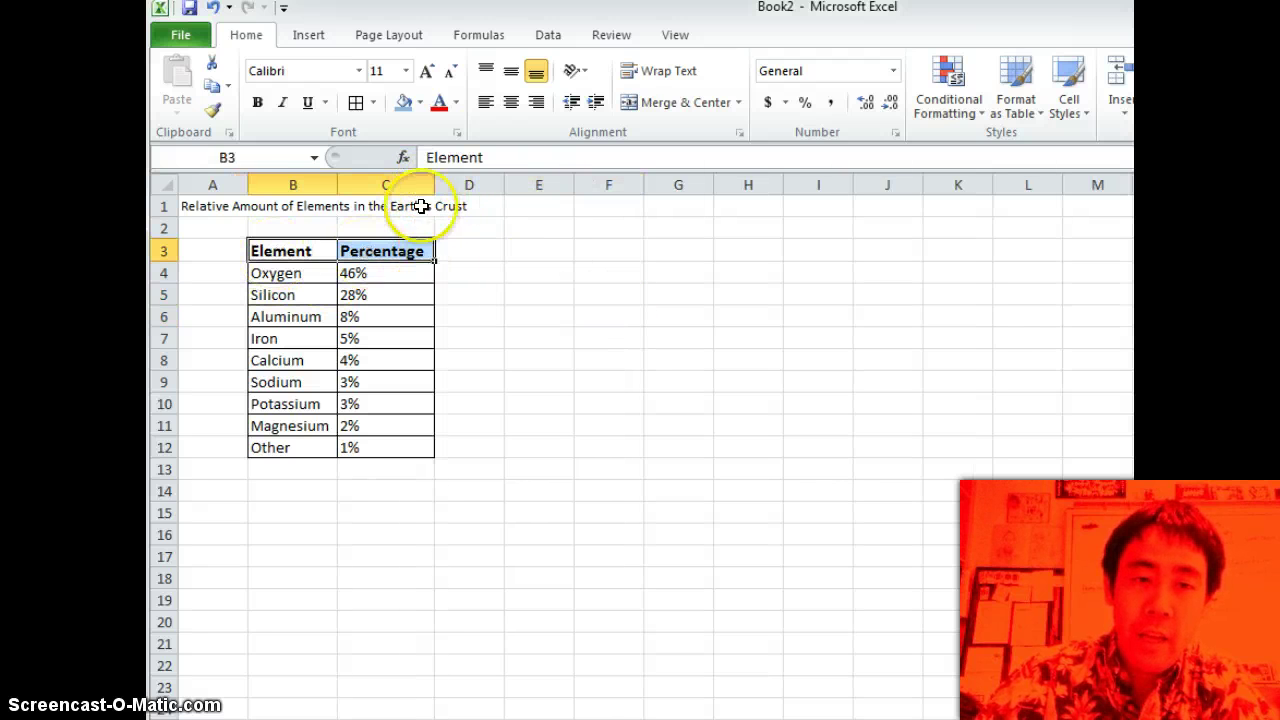
click(395, 104)
click(507, 337)
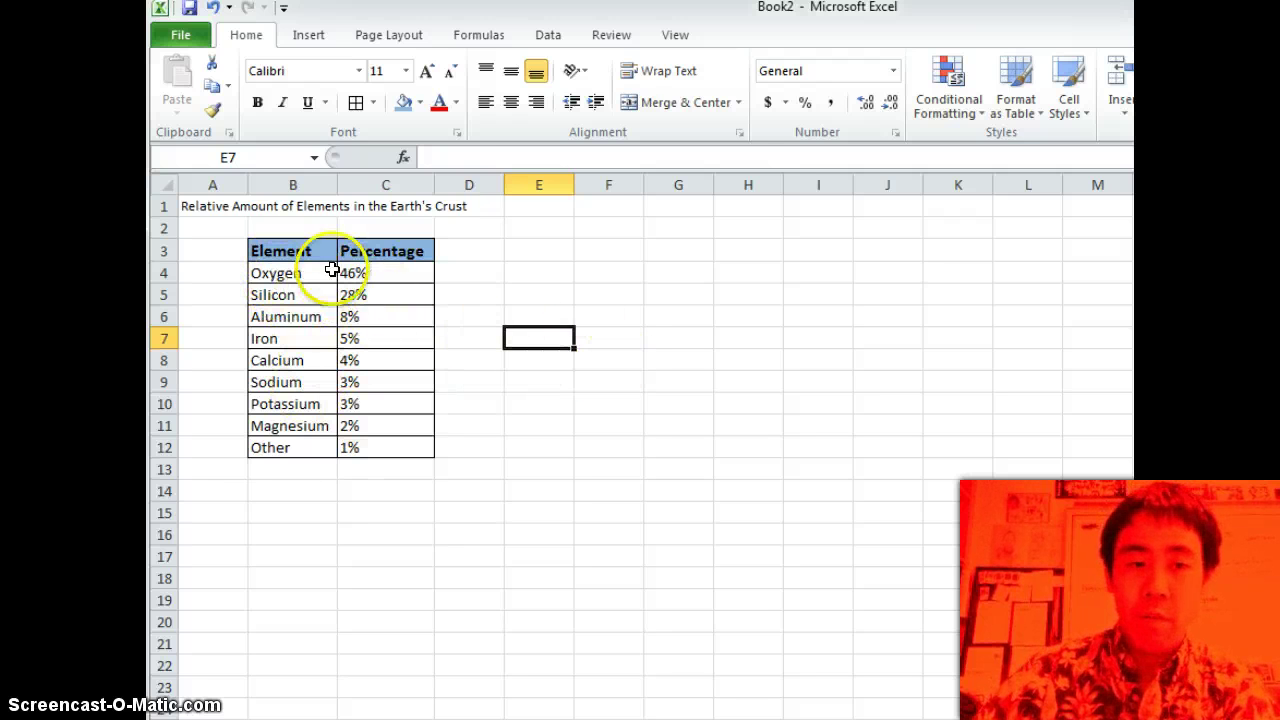
drag(280, 250, 391, 440)
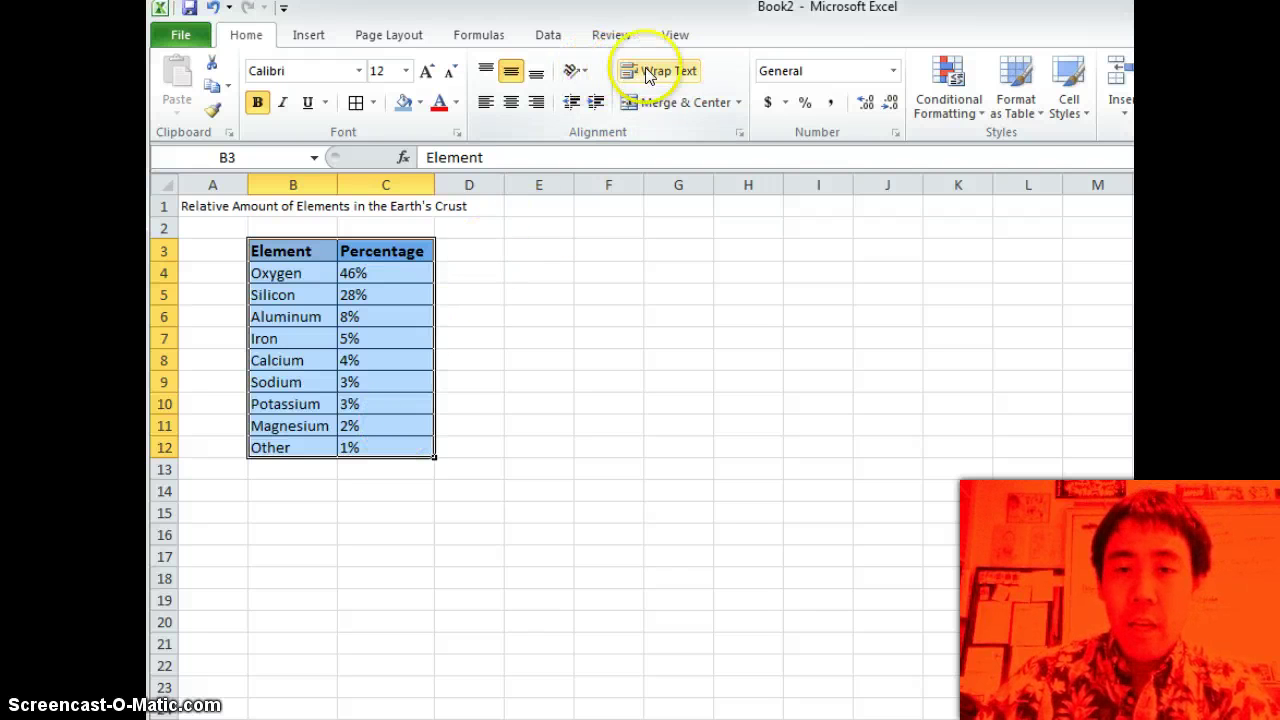
Insert a 2-D pie chart of B3:C12 and place it beside the table
click(315, 38)
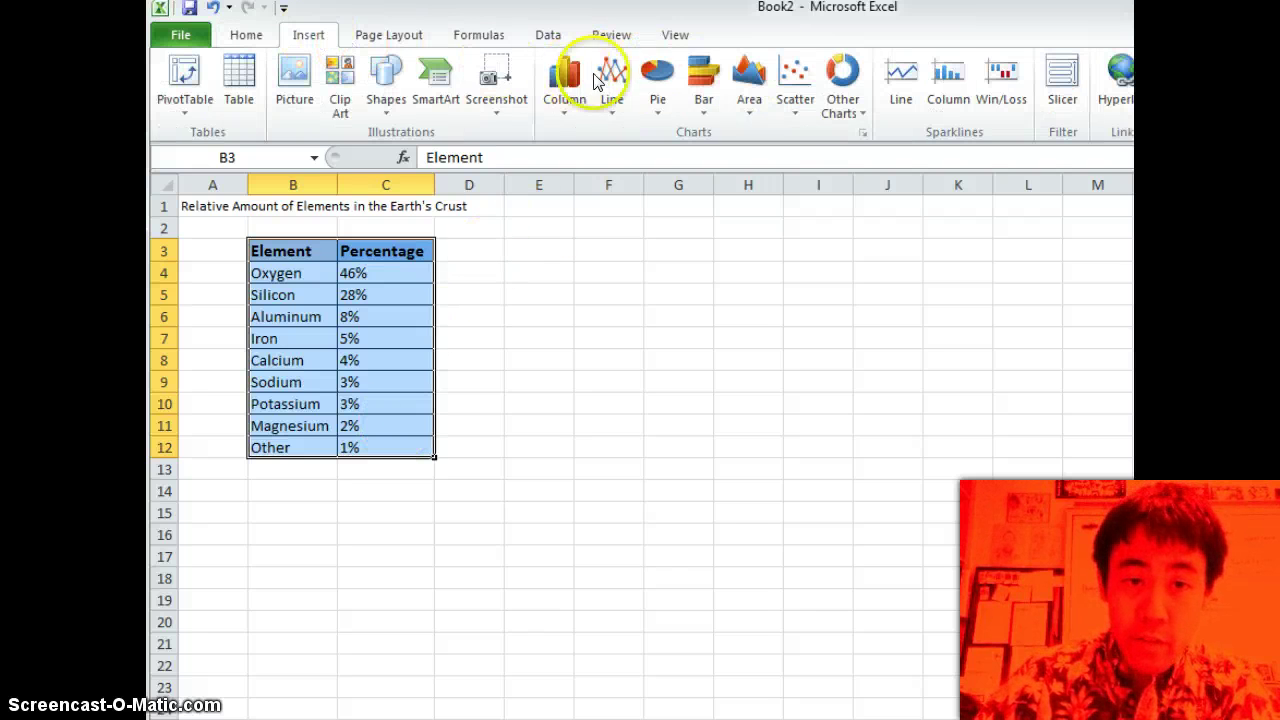
click(657, 104)
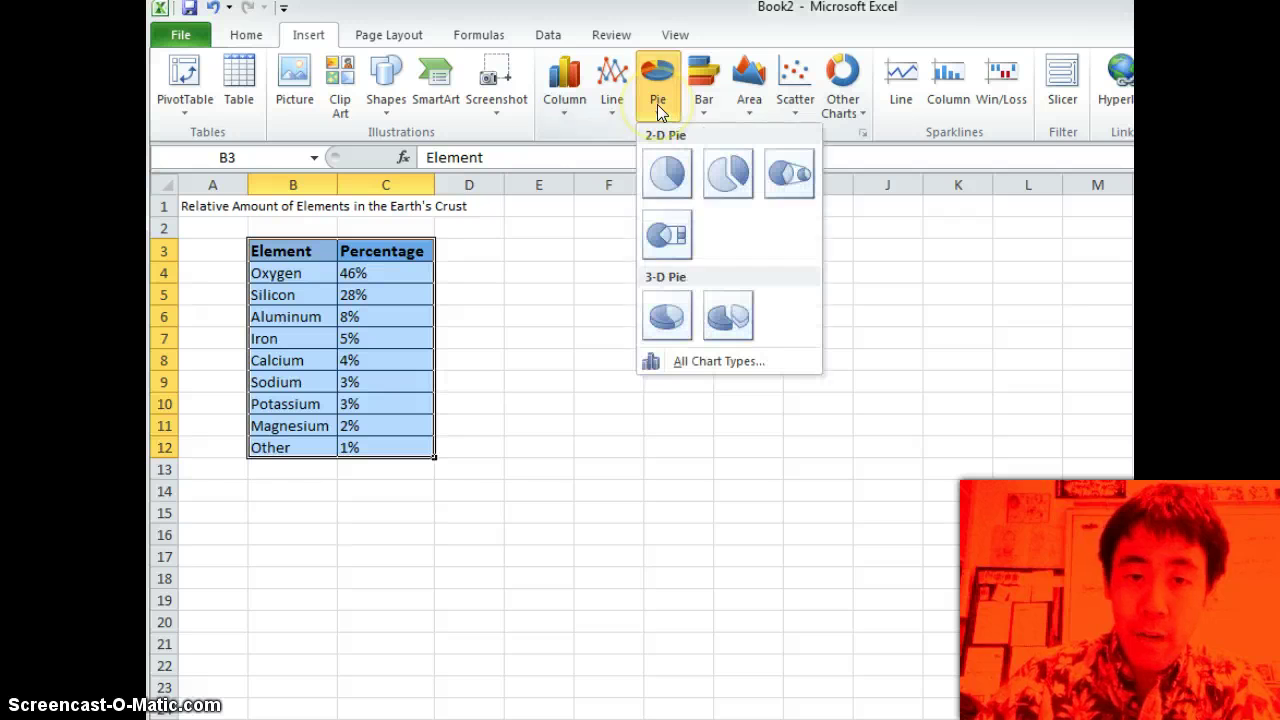
click(660, 174)
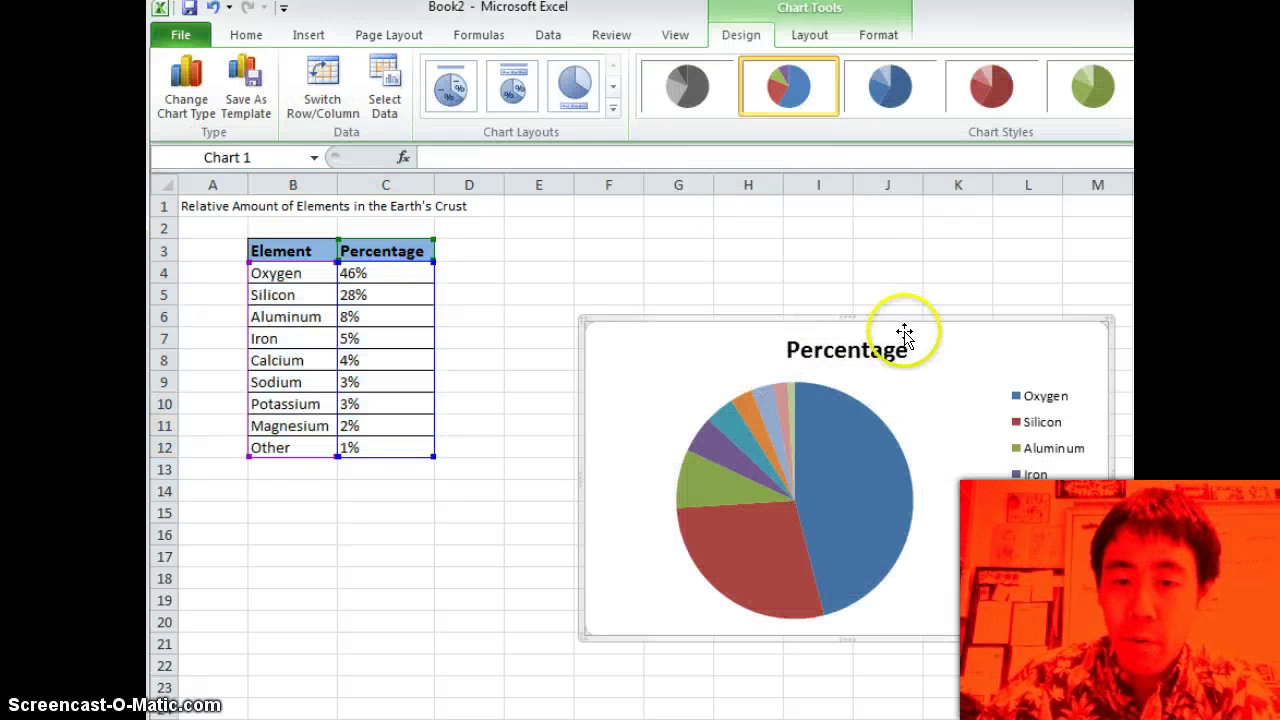
drag(895, 318, 793, 261)
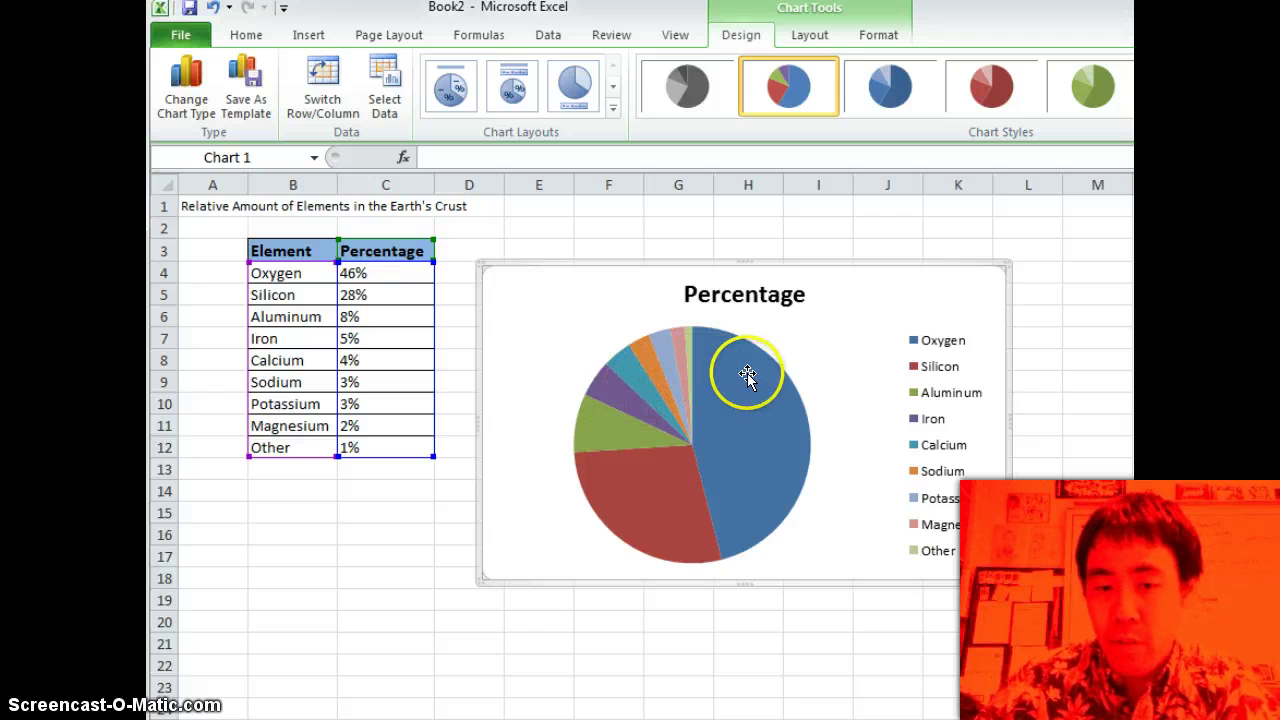
Add slice labels showing element name and percentage, like 'Oxygen, 46%'
click(729, 422)
right_click(730, 425)
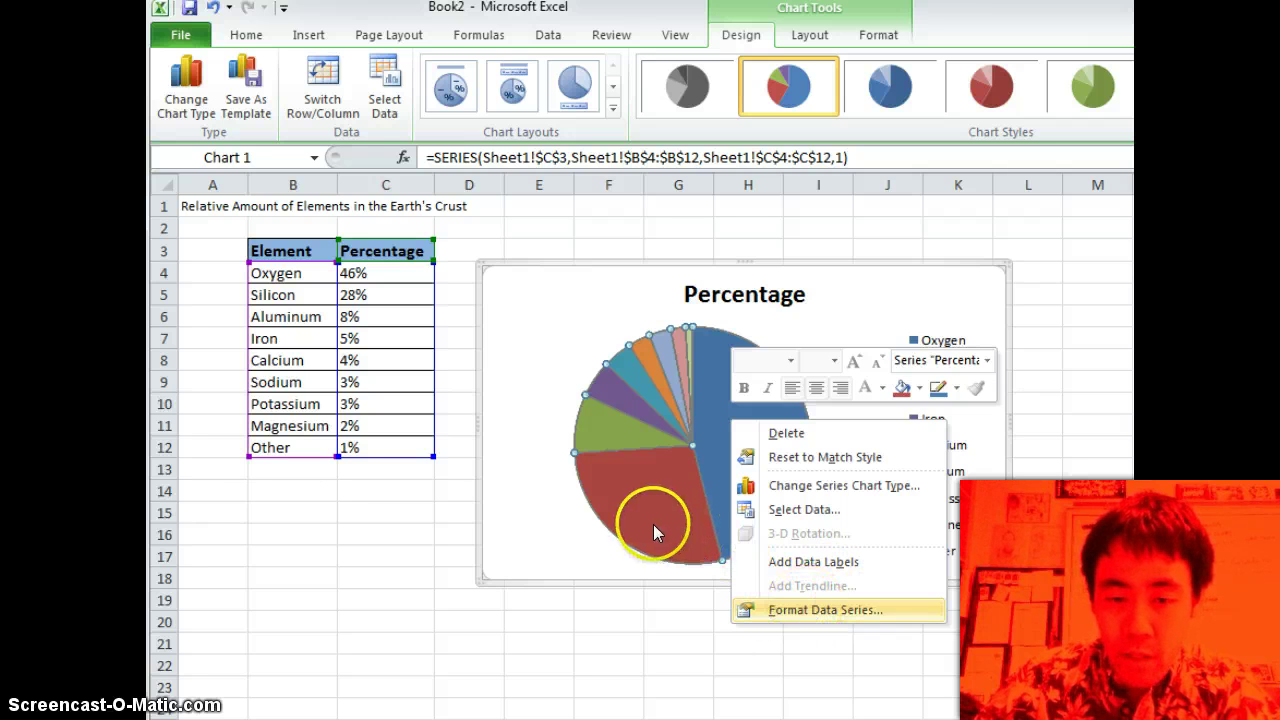
click(838, 565)
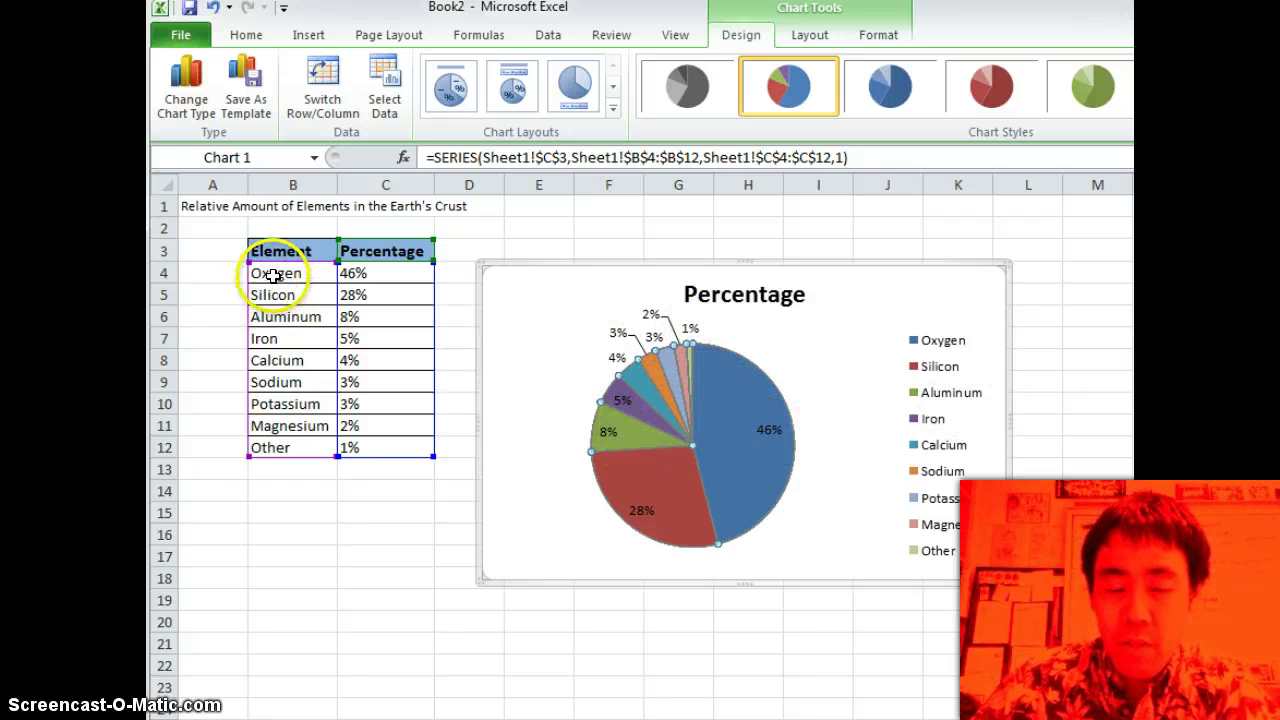
right_click(765, 433)
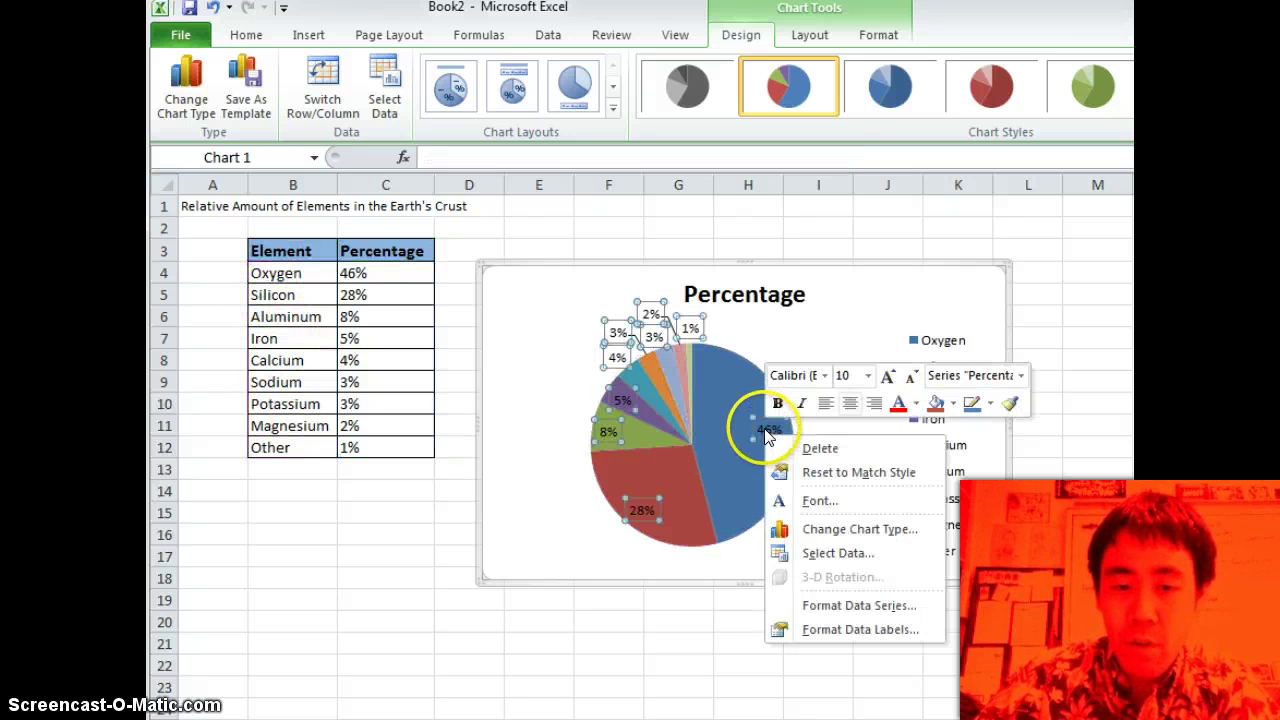
click(831, 632)
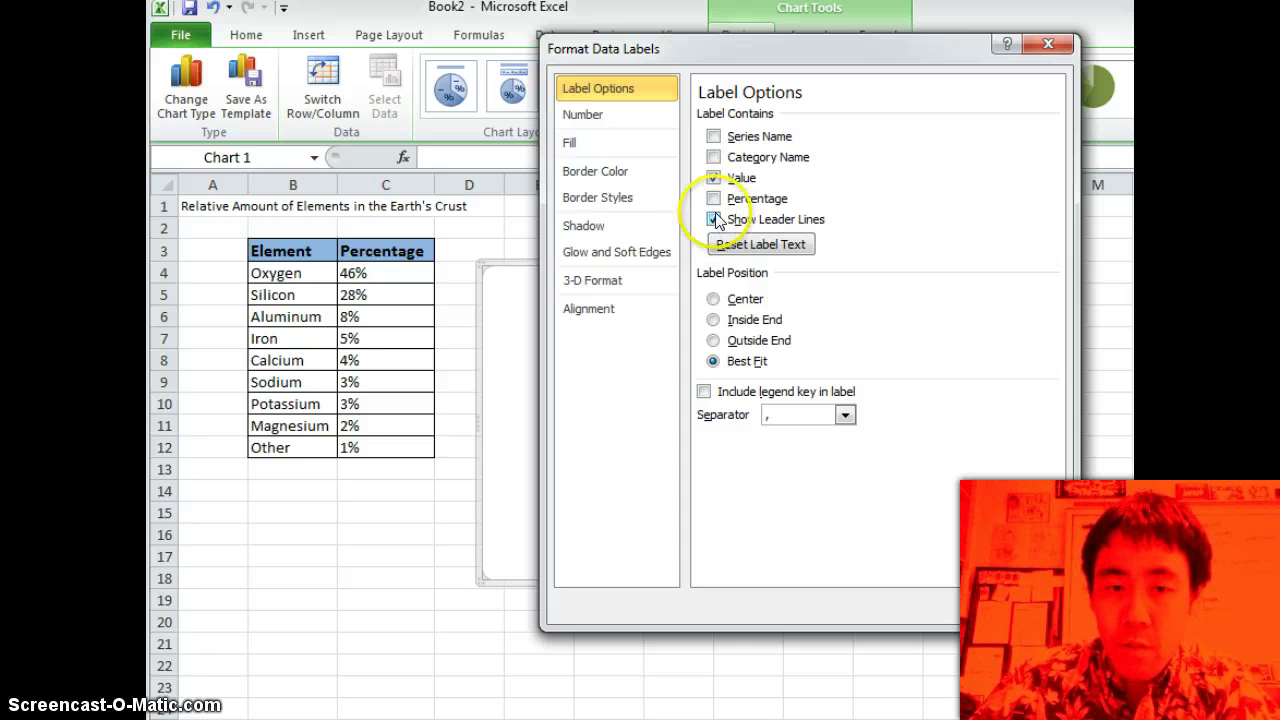
click(714, 159)
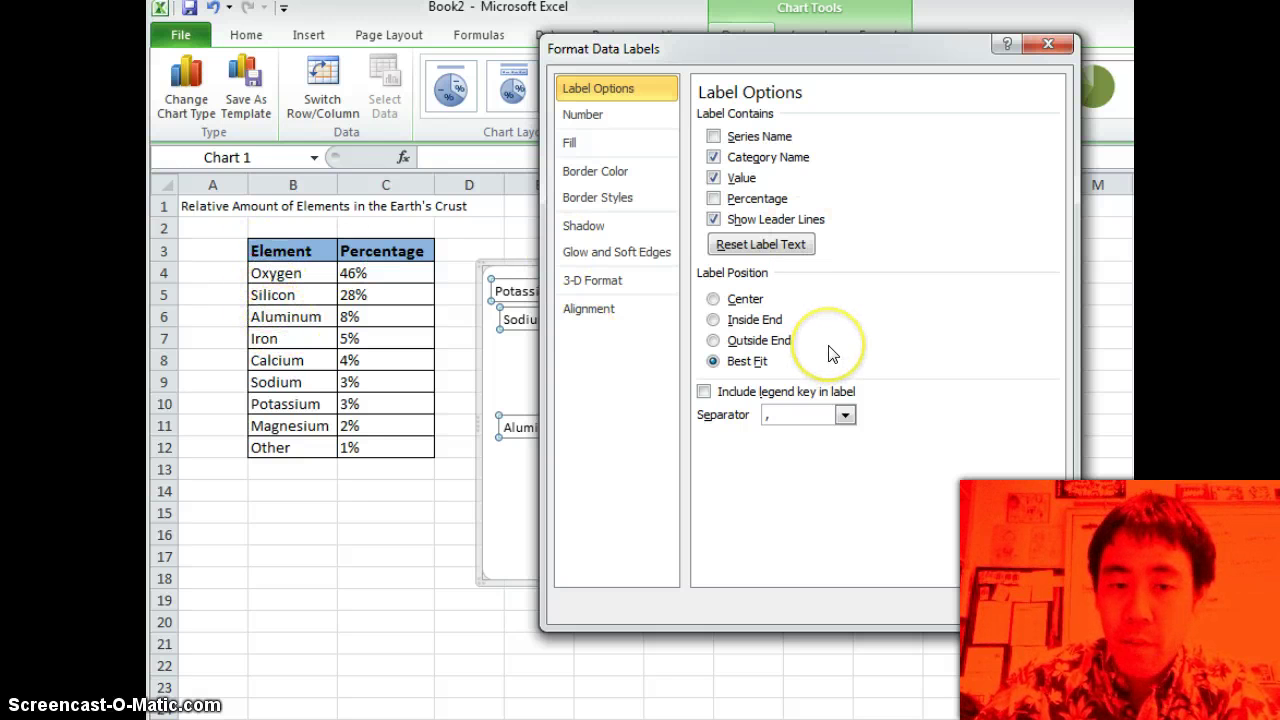
click(1028, 598)
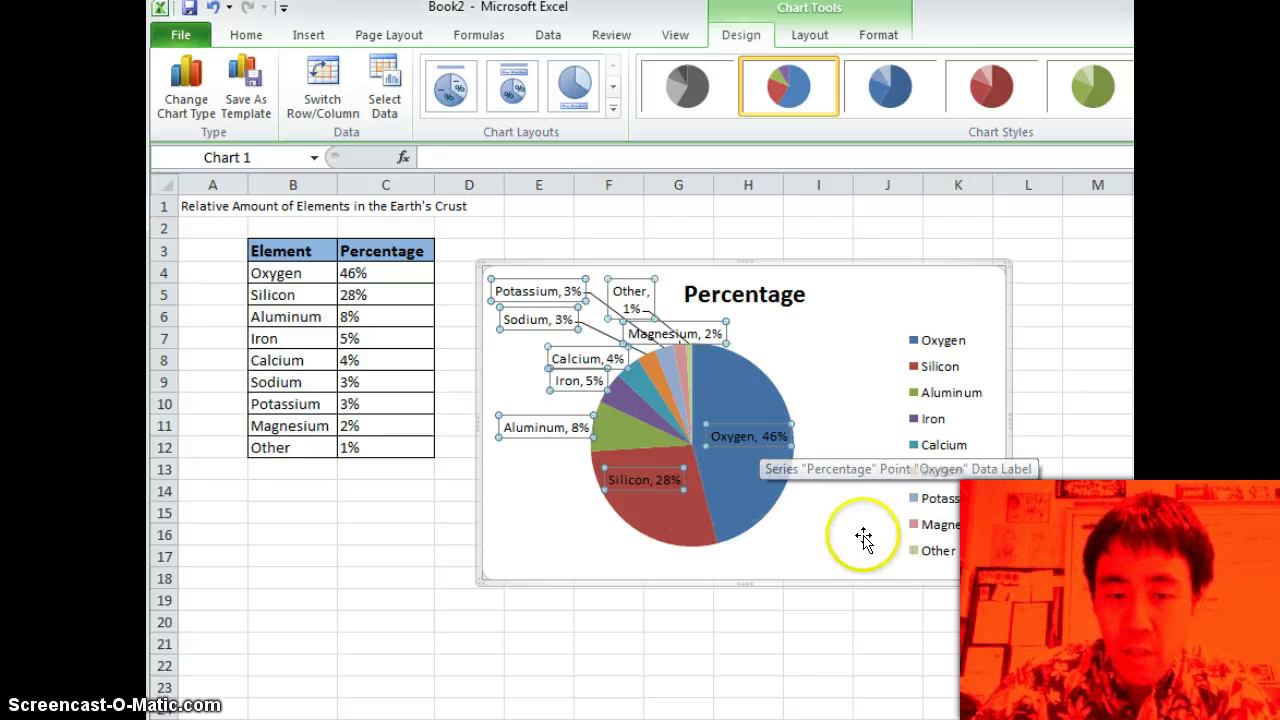
Change the data label separator to a space so labels read 'Oxygen 46%'
right_click(754, 442)
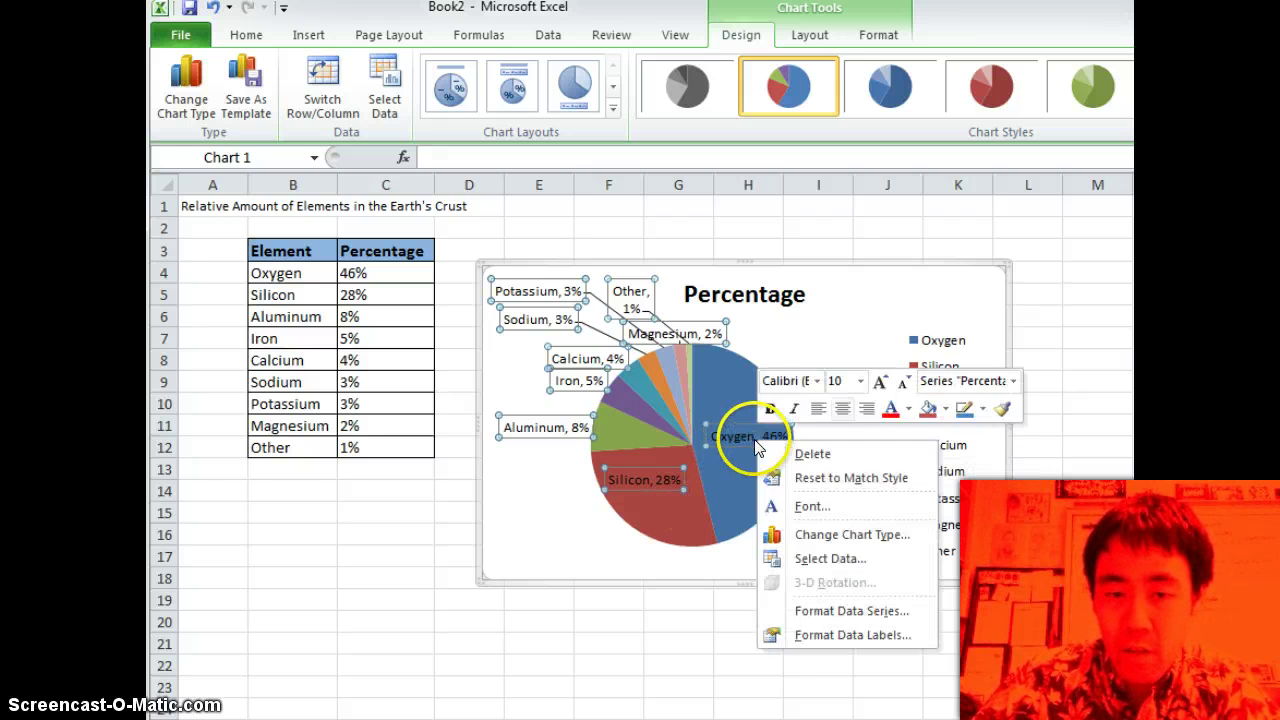
click(852, 611)
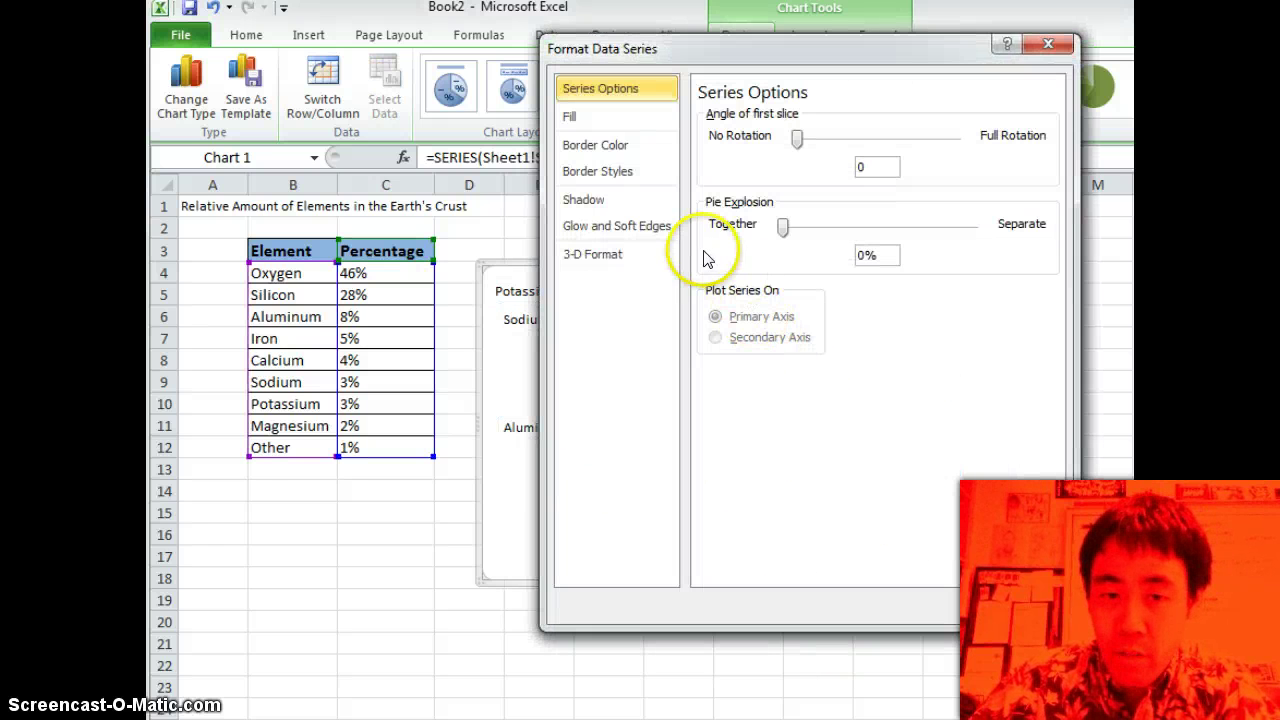
click(1017, 607)
click(734, 438)
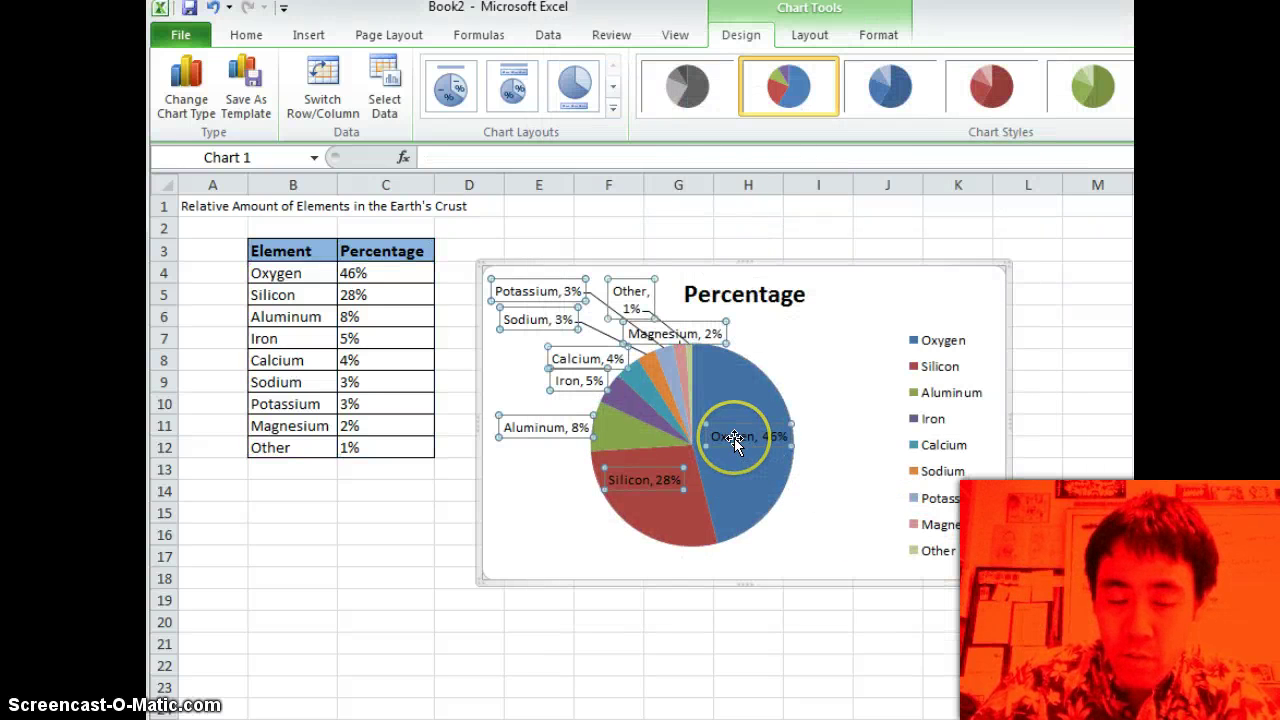
click(731, 437)
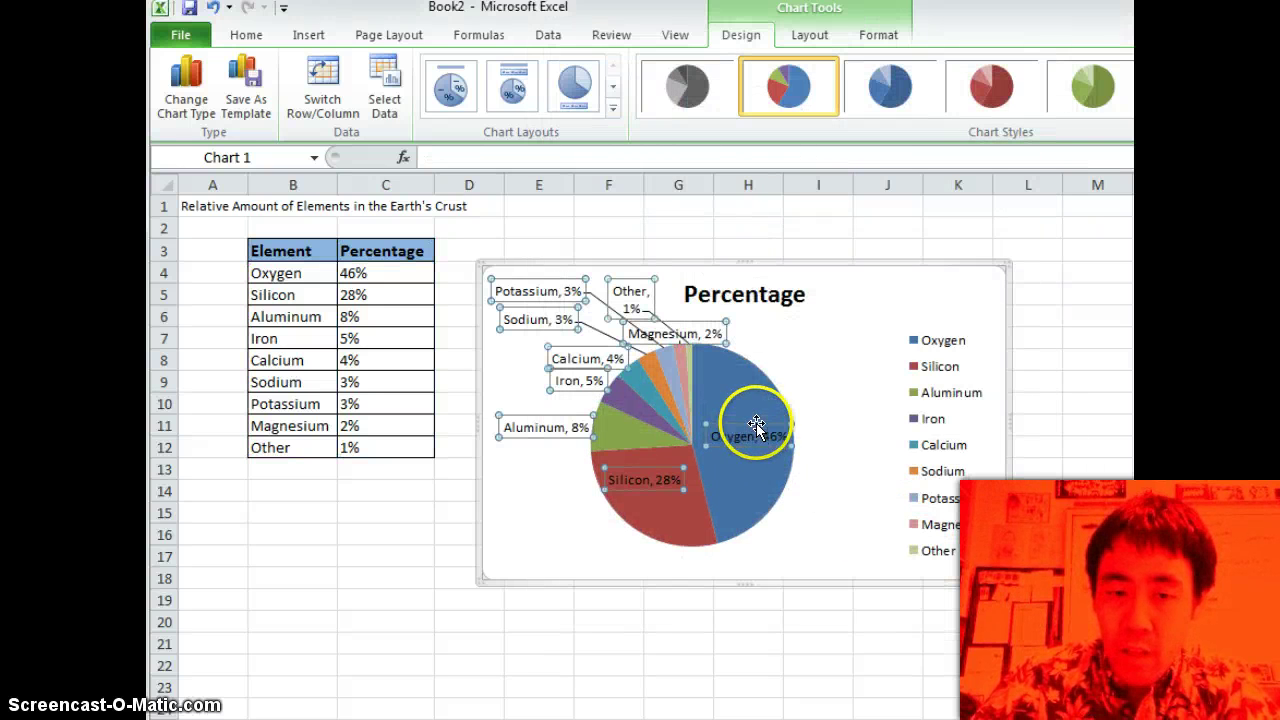
right_click(747, 428)
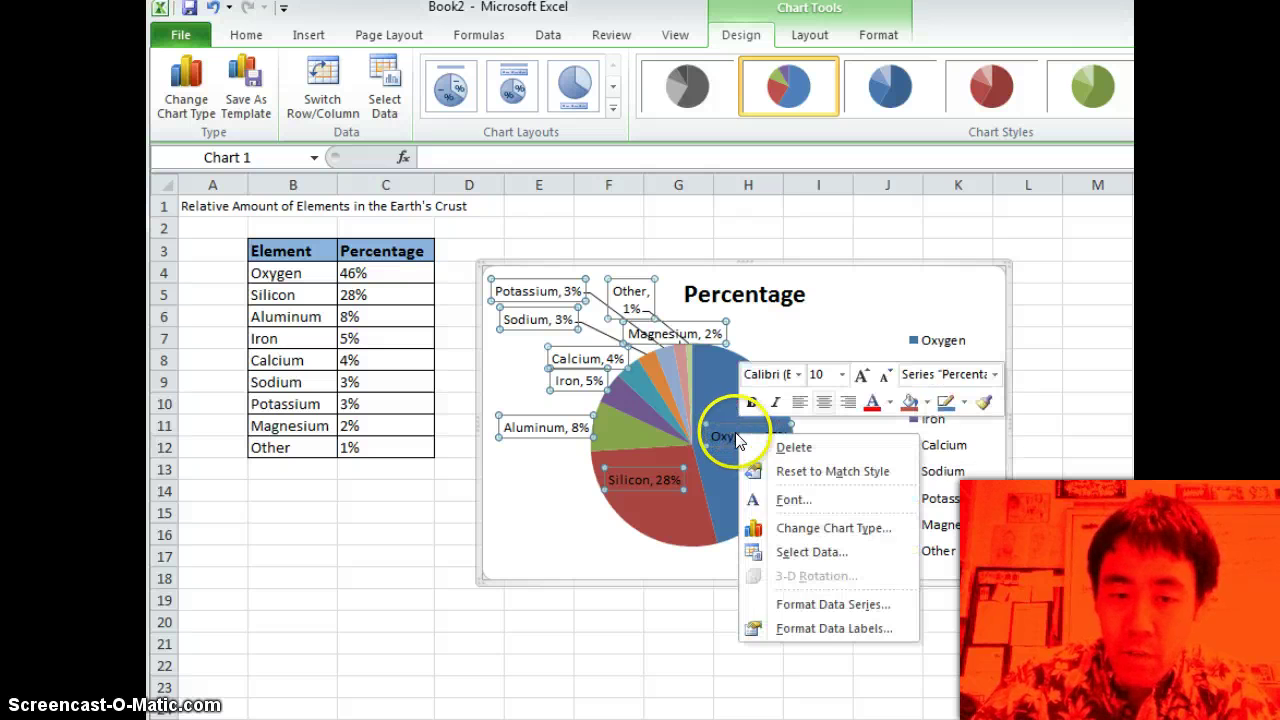
click(814, 627)
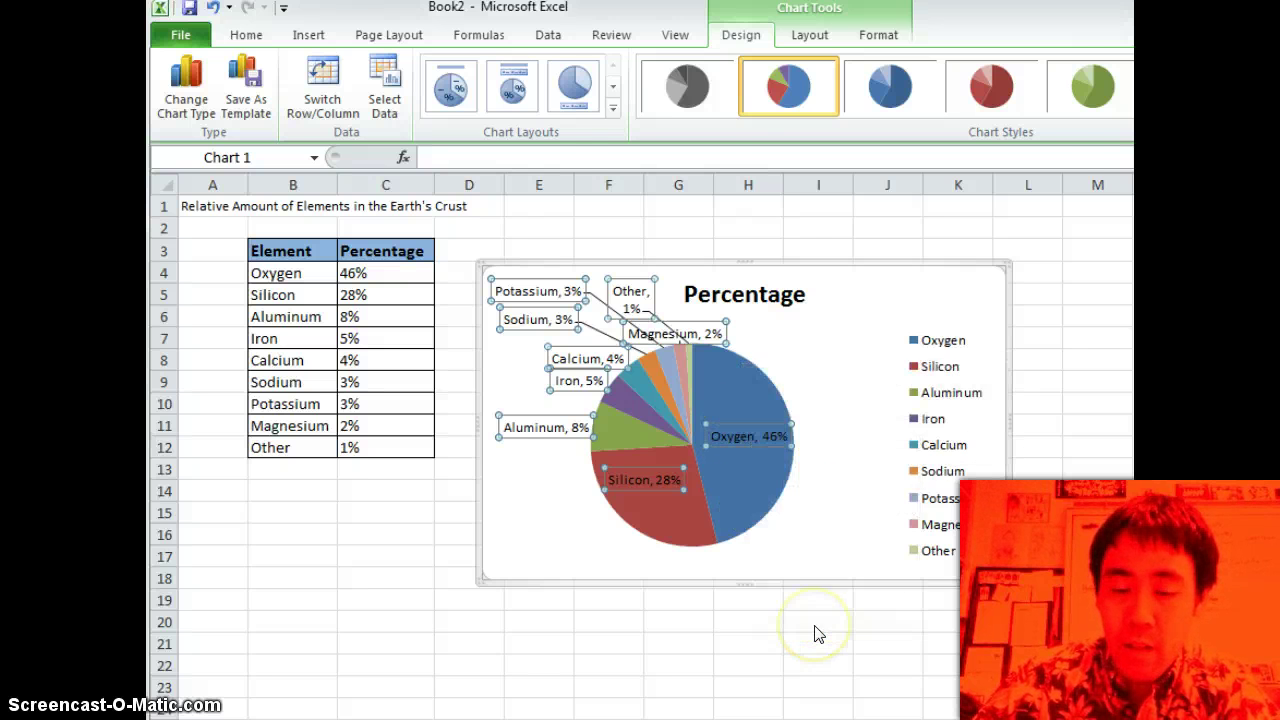
click(844, 414)
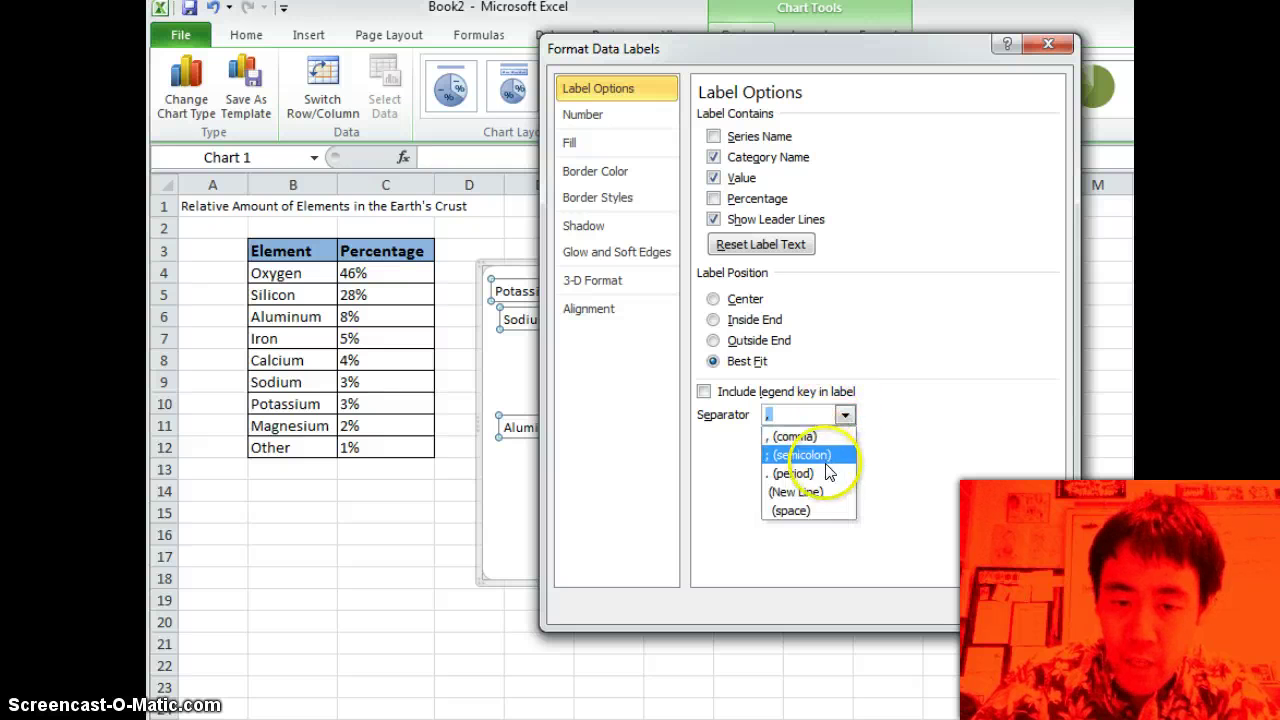
click(795, 511)
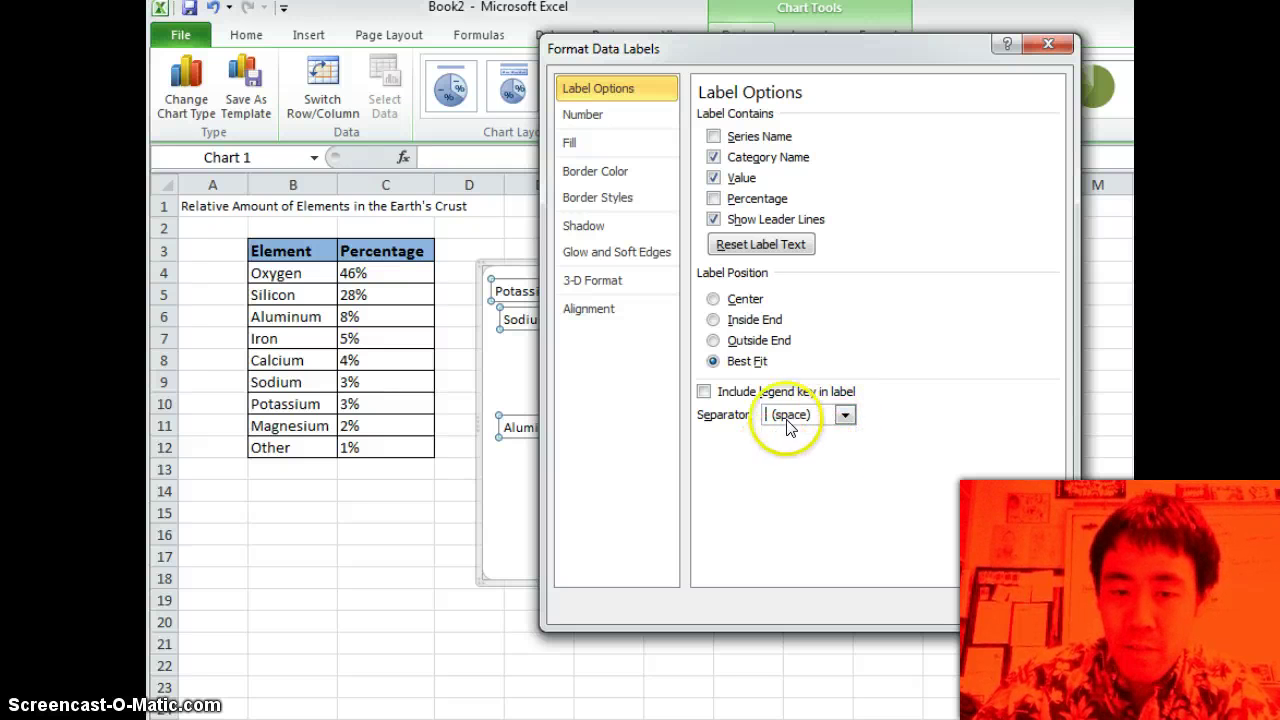
click(1012, 604)
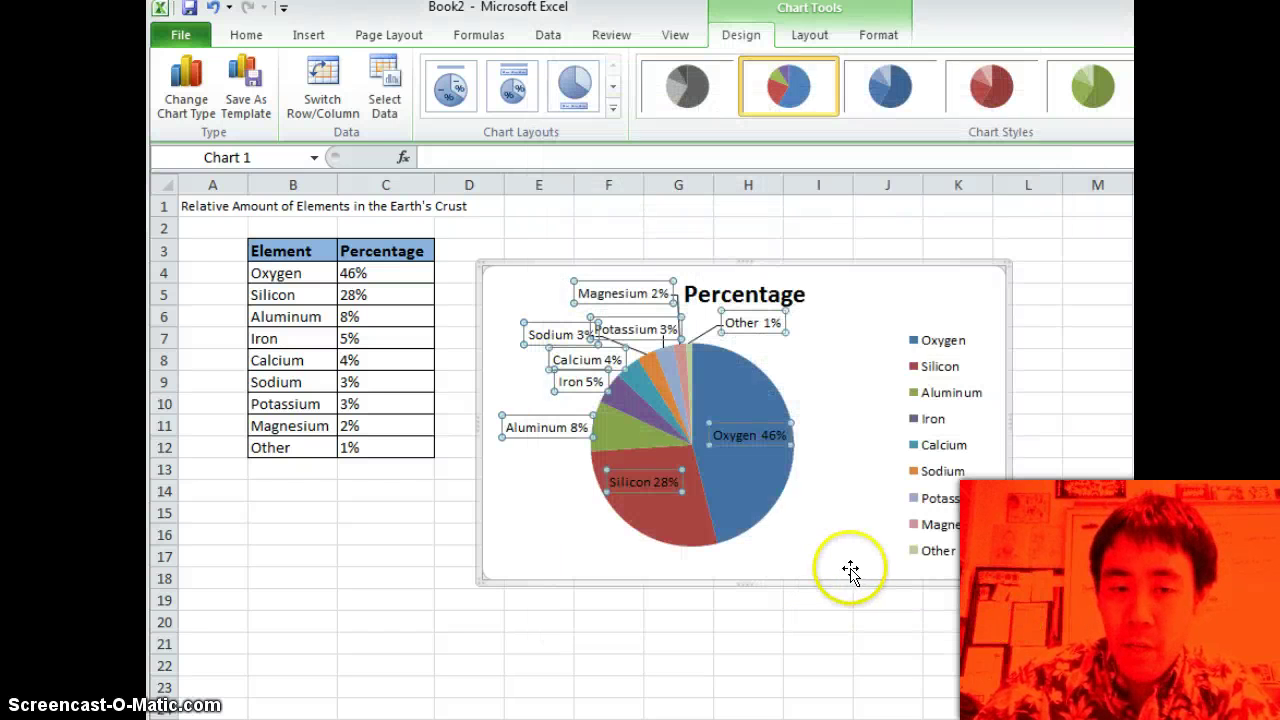
click(848, 566)
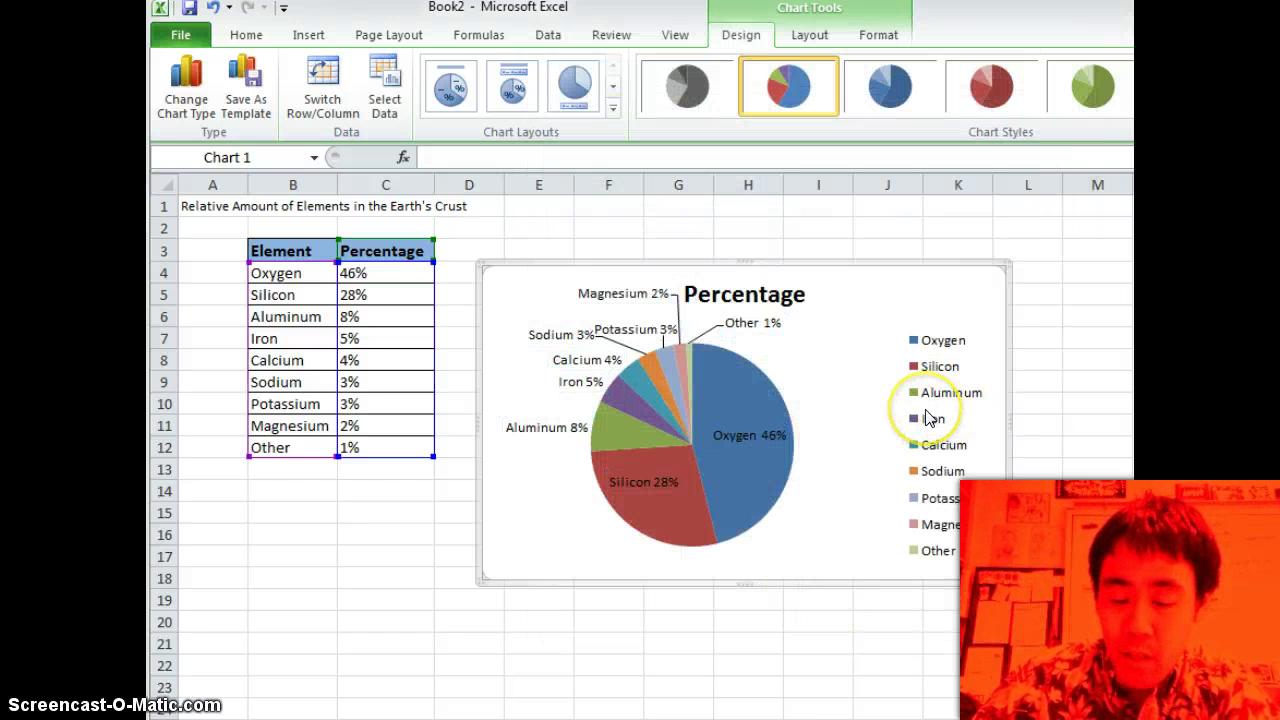
Delete the chart legend, leaving the nine labelled slices
click(938, 420)
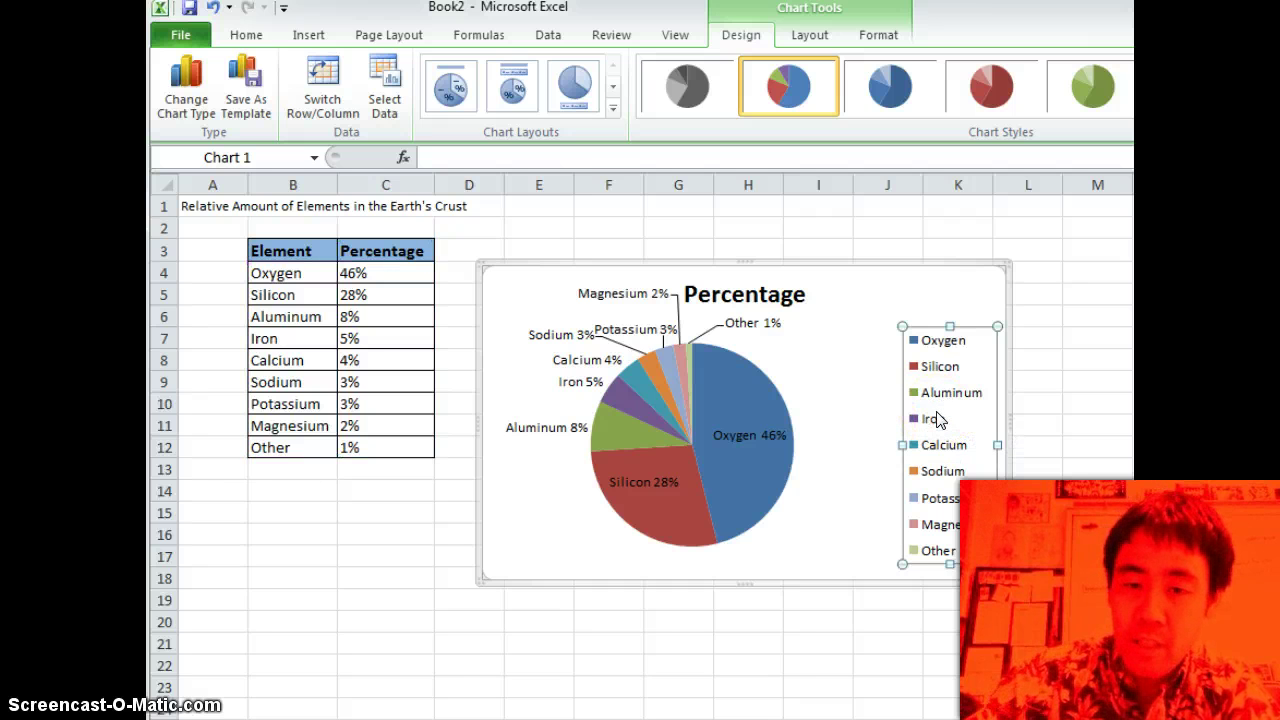
key(Delete)
click(782, 422)
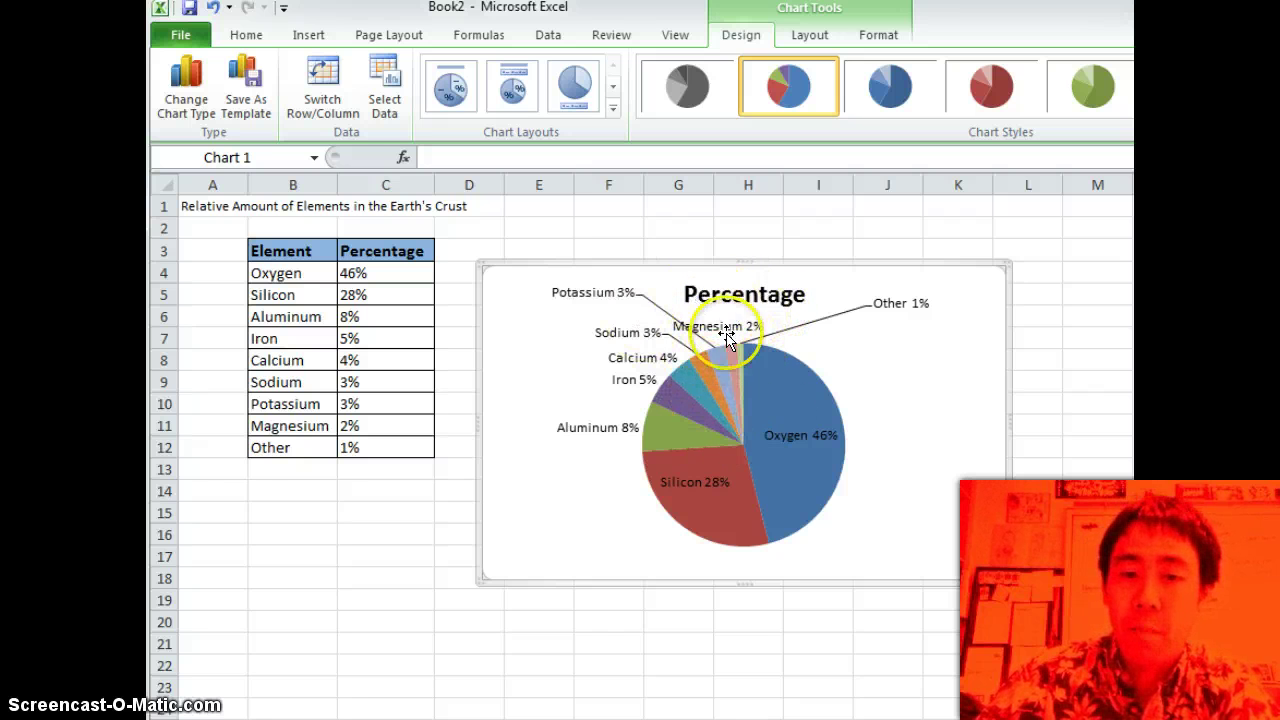
click(806, 406)
Set the pie's first slice angle to 100 degrees so Oxygen sits at the bottom
right_click(800, 406)
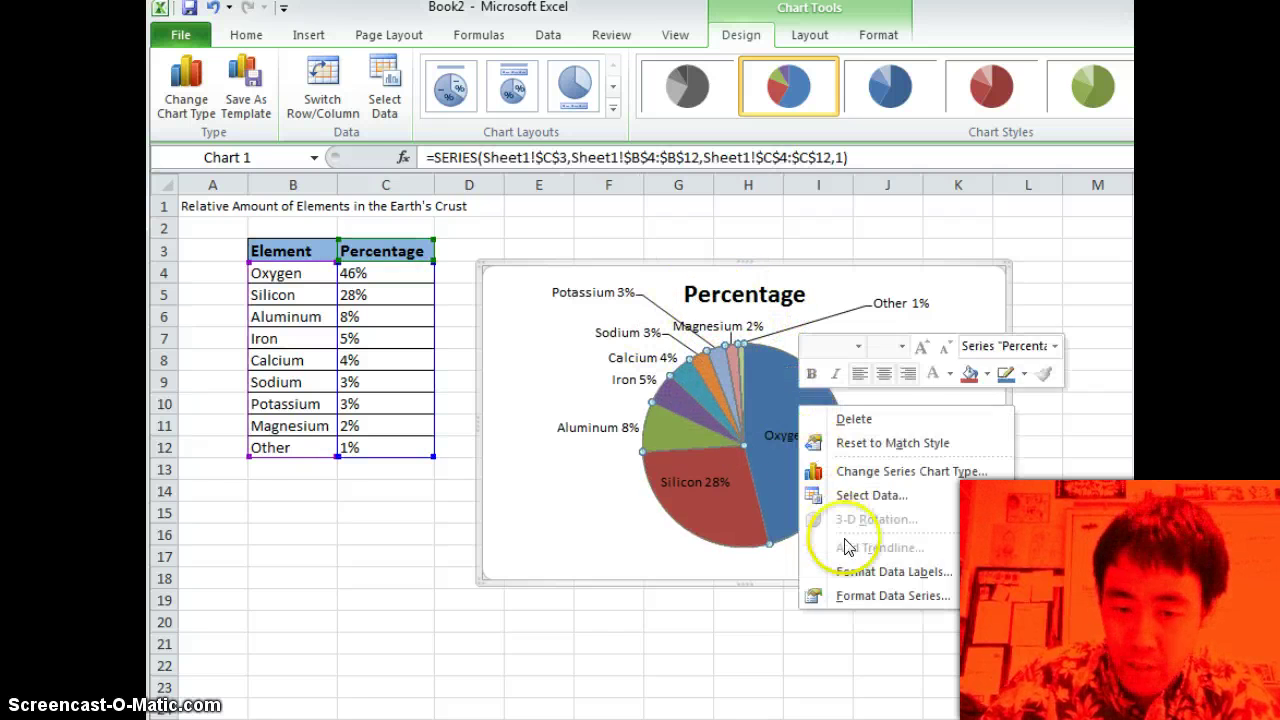
click(855, 597)
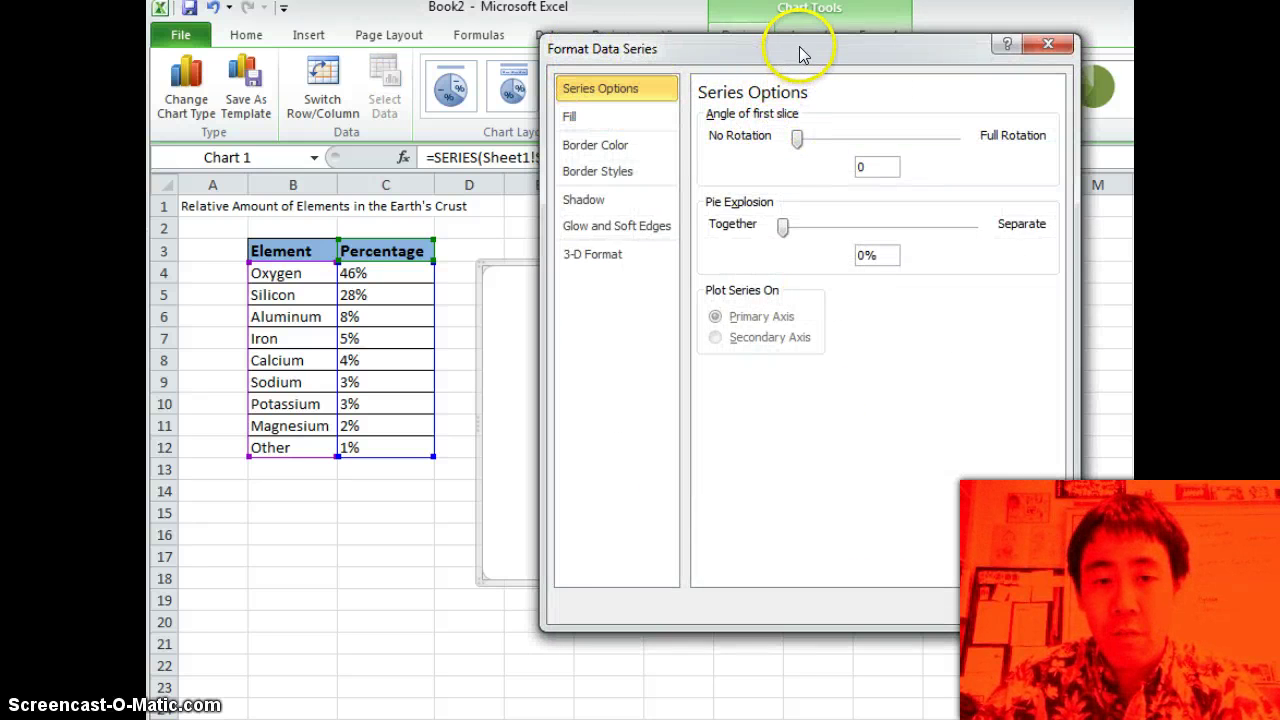
drag(740, 46, 357, 127)
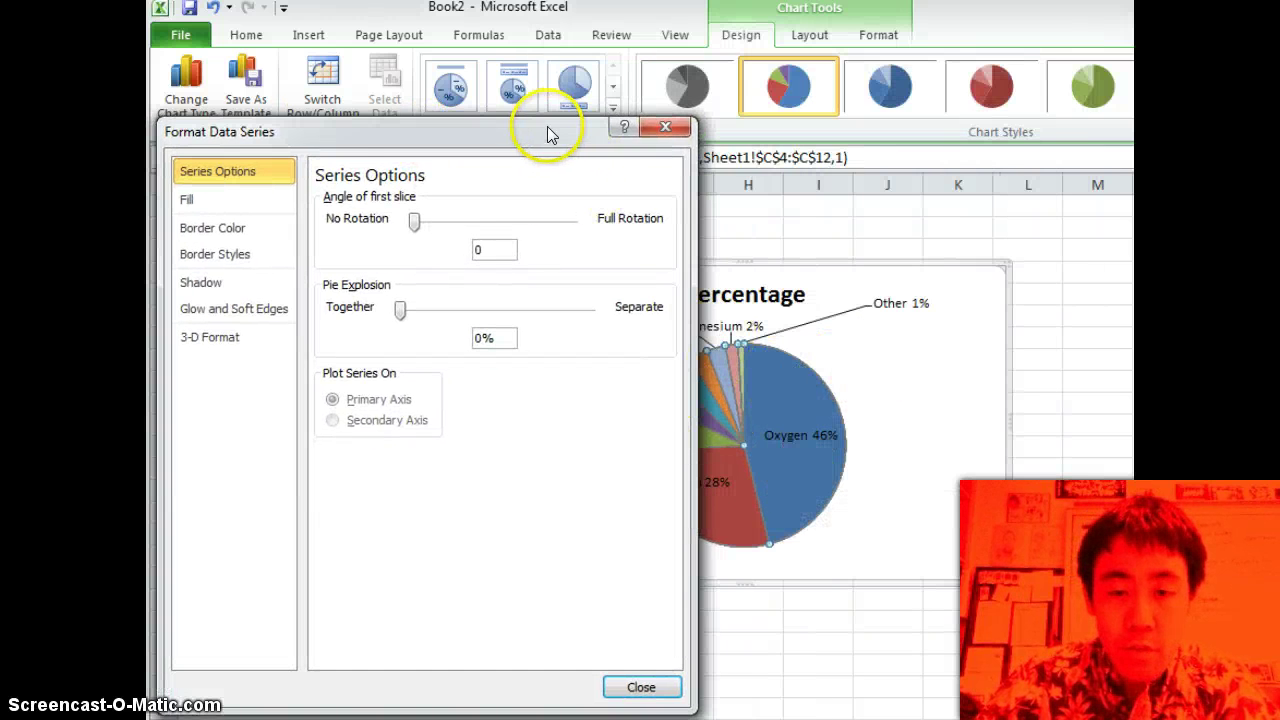
drag(549, 129, 546, 90)
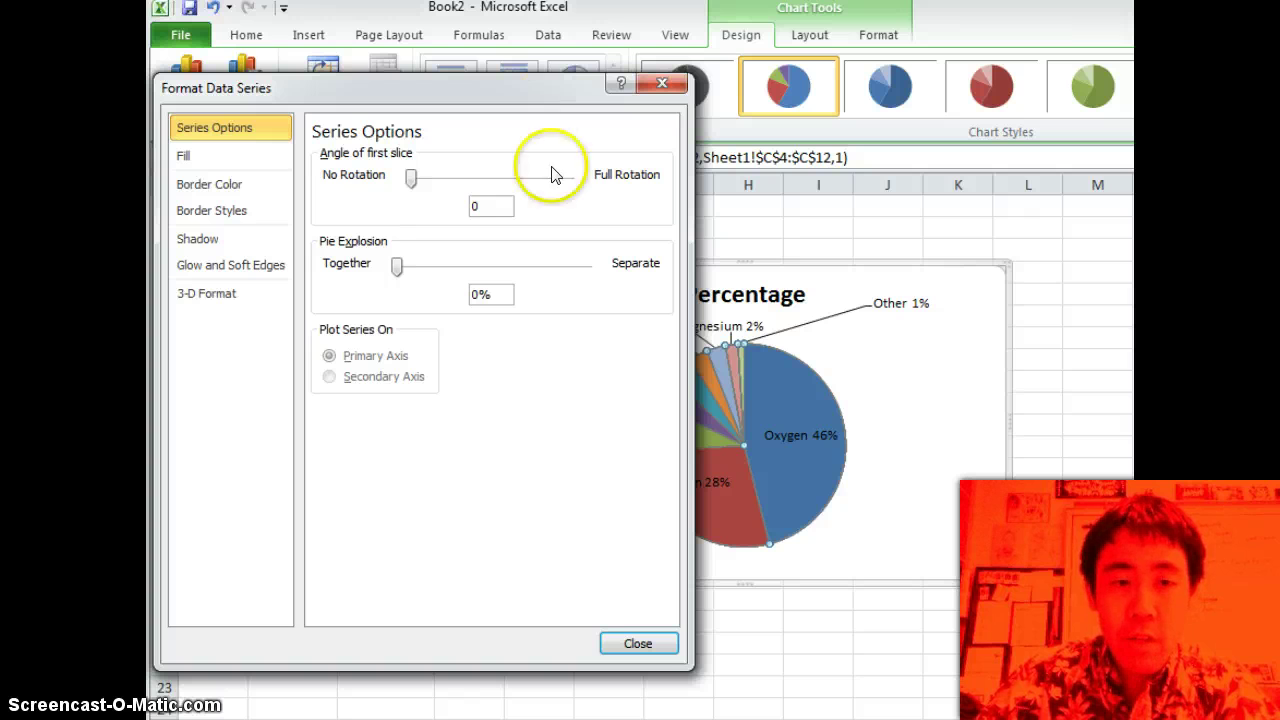
click(740, 357)
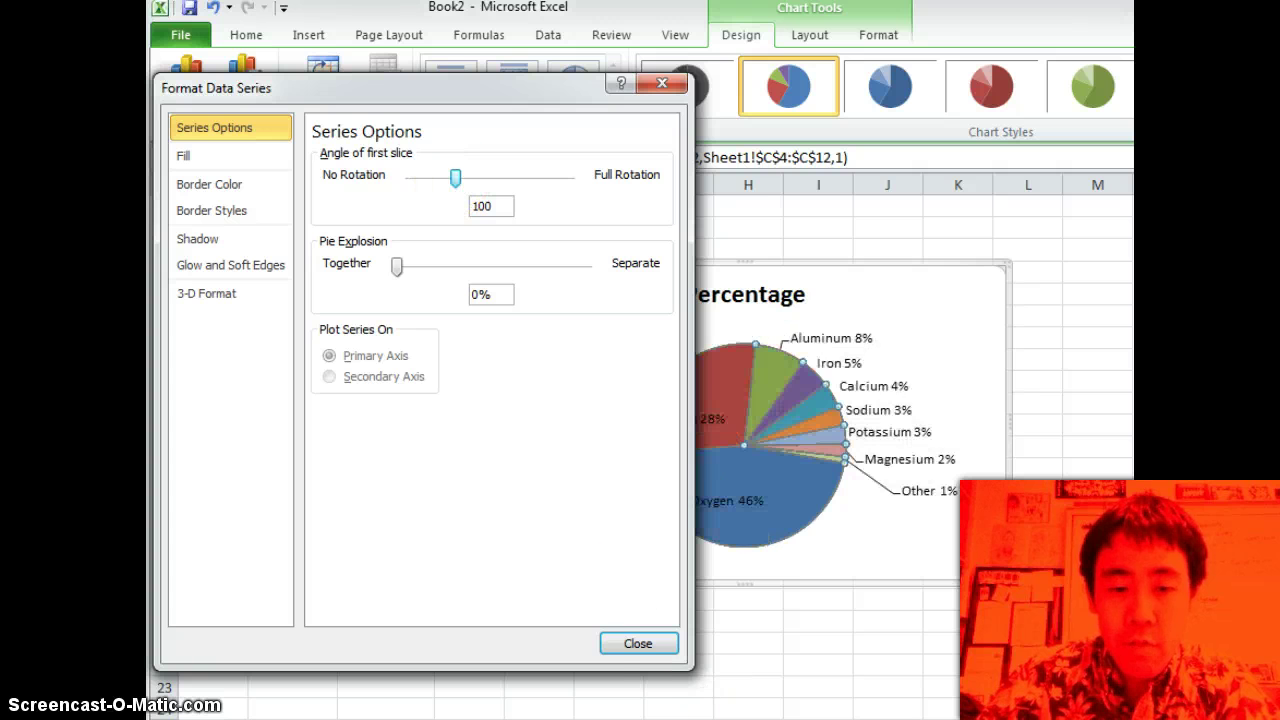
click(650, 645)
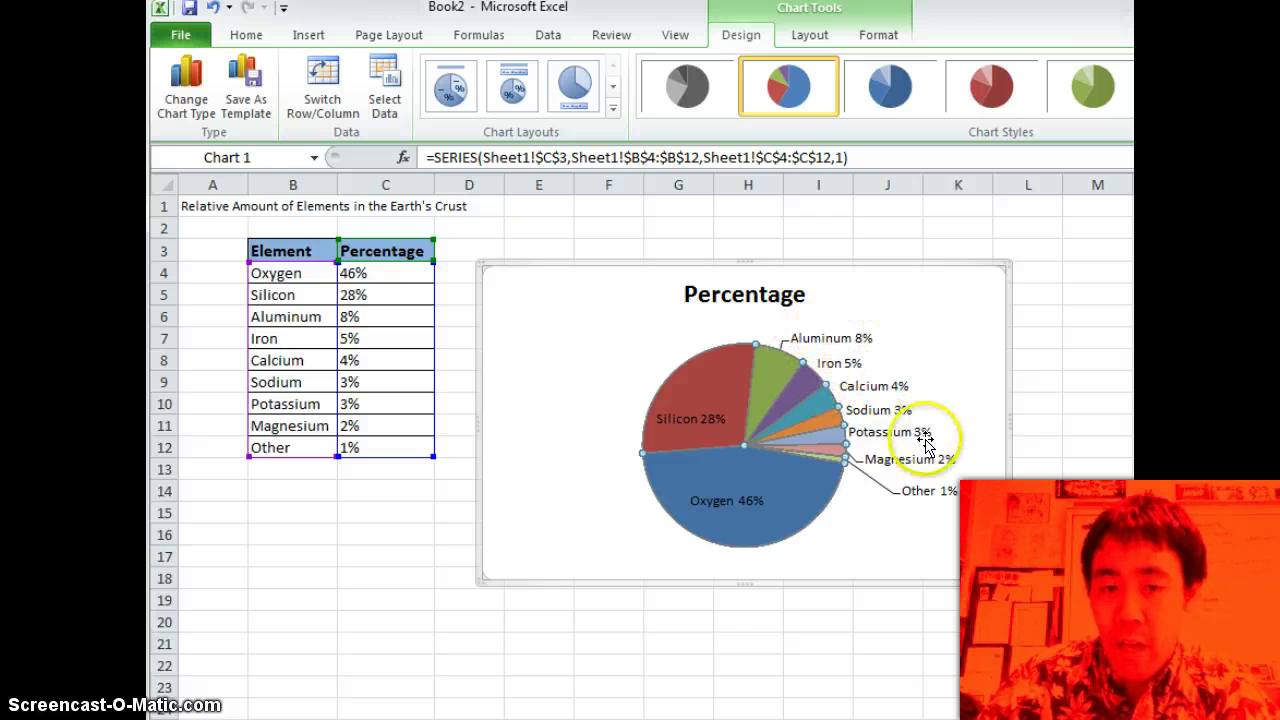
Delete the 'Percentage' chart title text
click(740, 292)
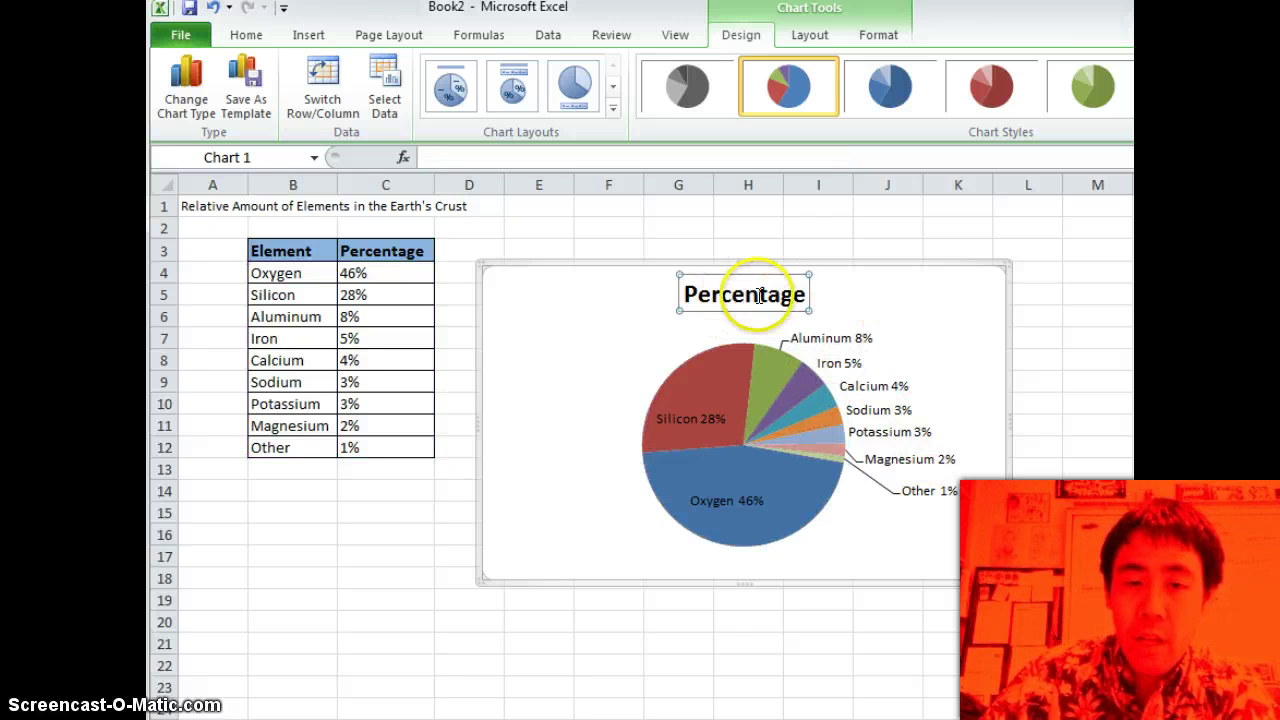
drag(806, 296, 657, 294)
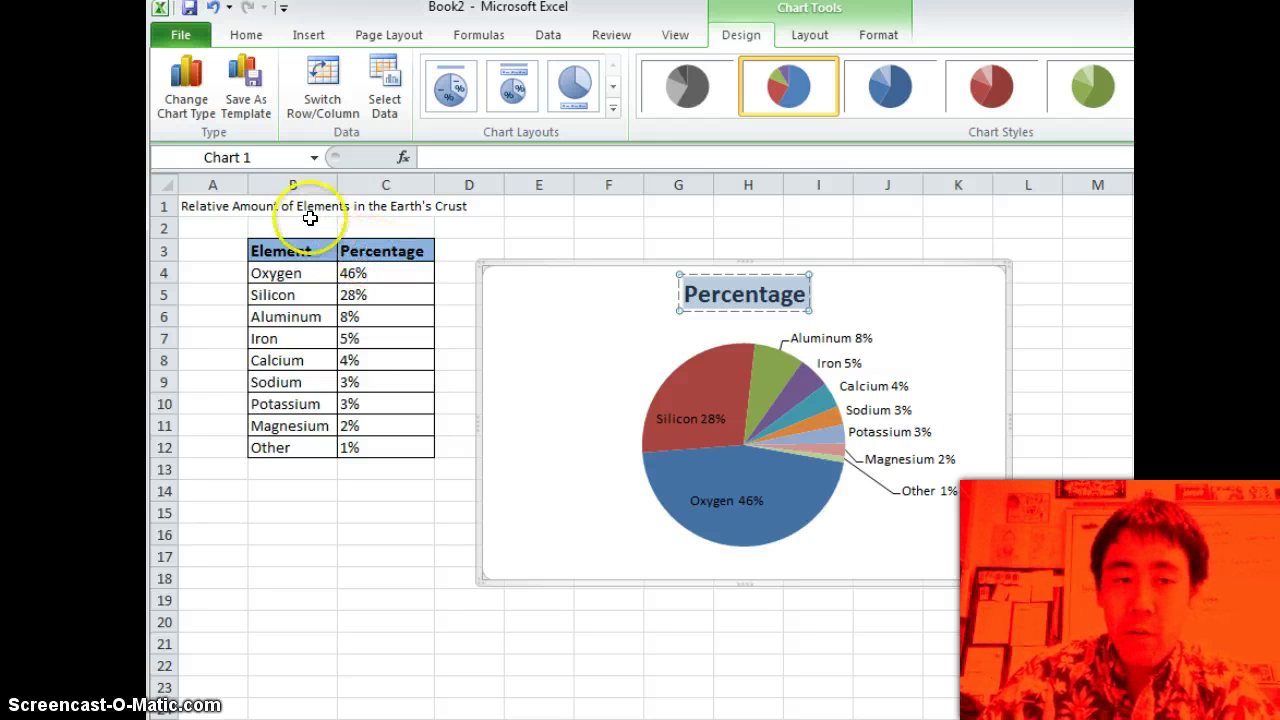
key(Delete)
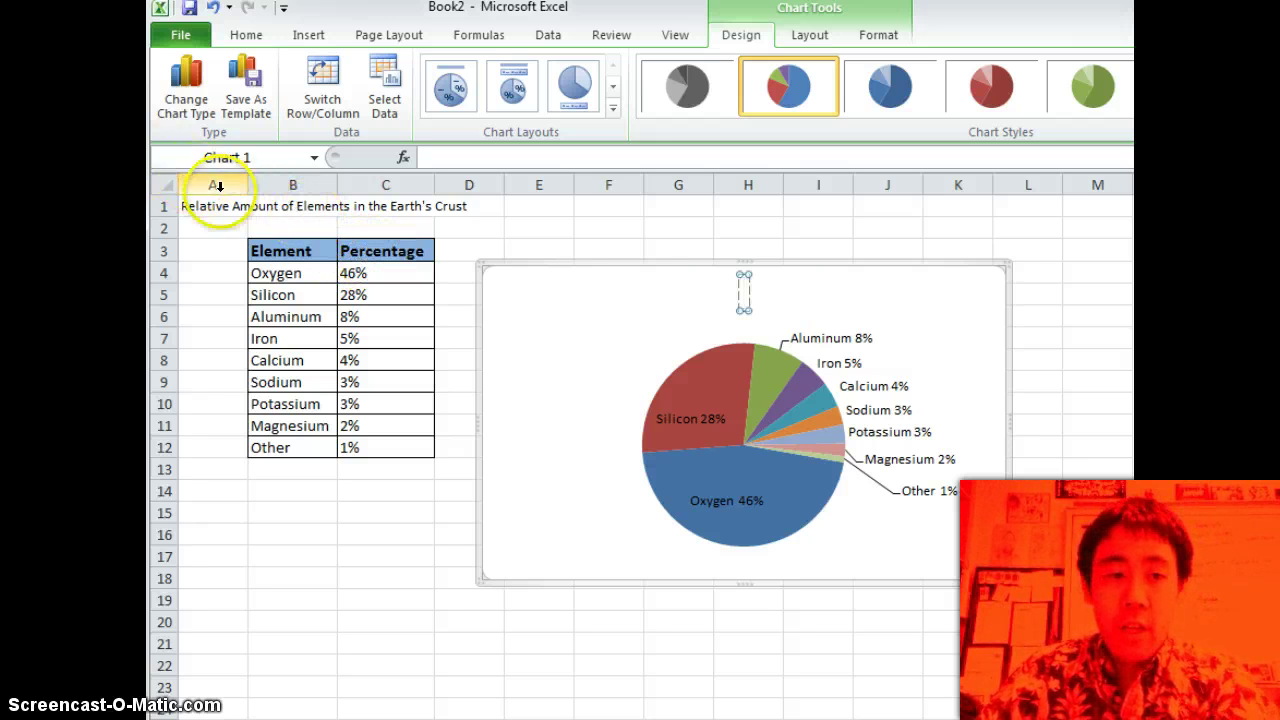
Copy the sheet title from cell A1
click(201, 207)
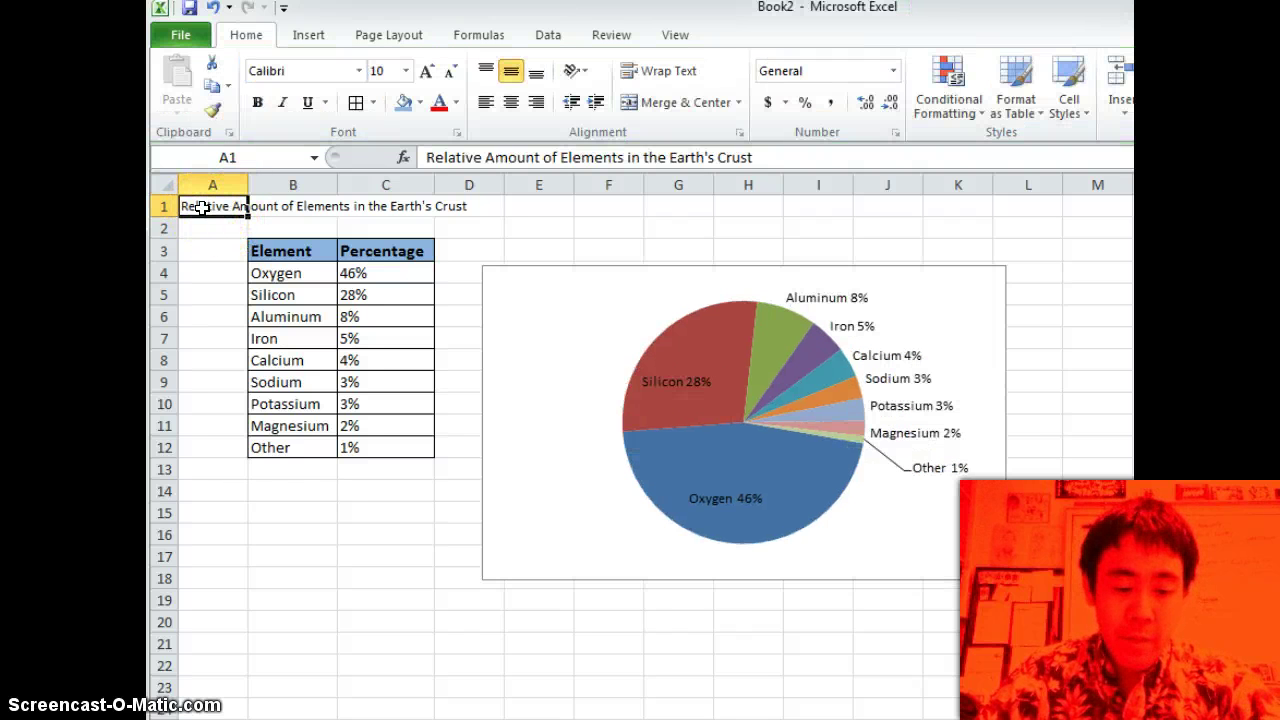
key(ctrl+c)
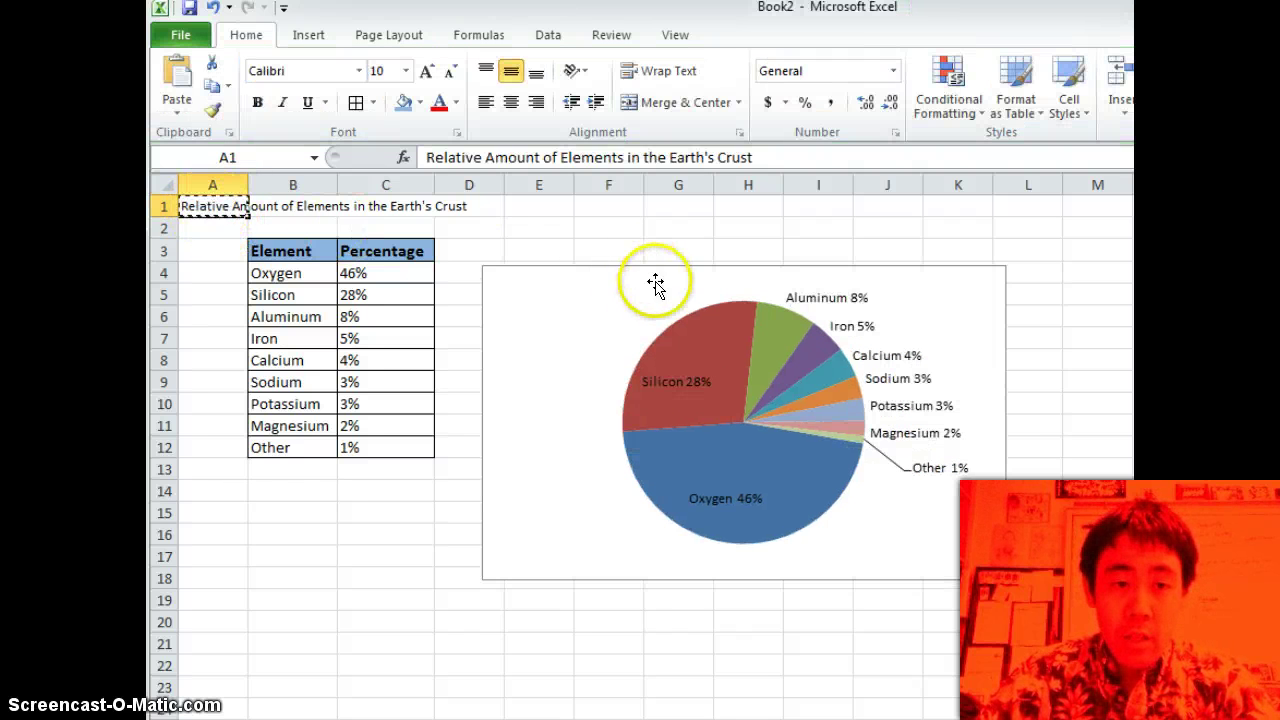
click(385, 228)
double_click(228, 207)
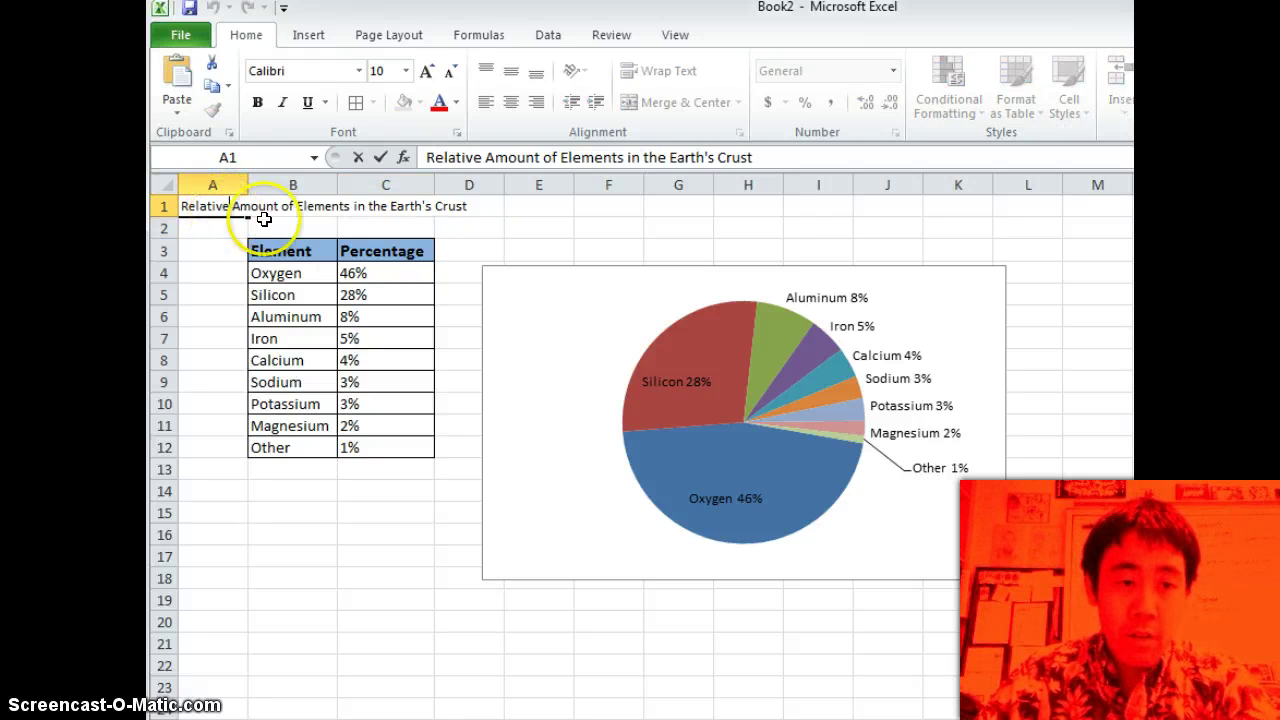
drag(181, 206, 478, 206)
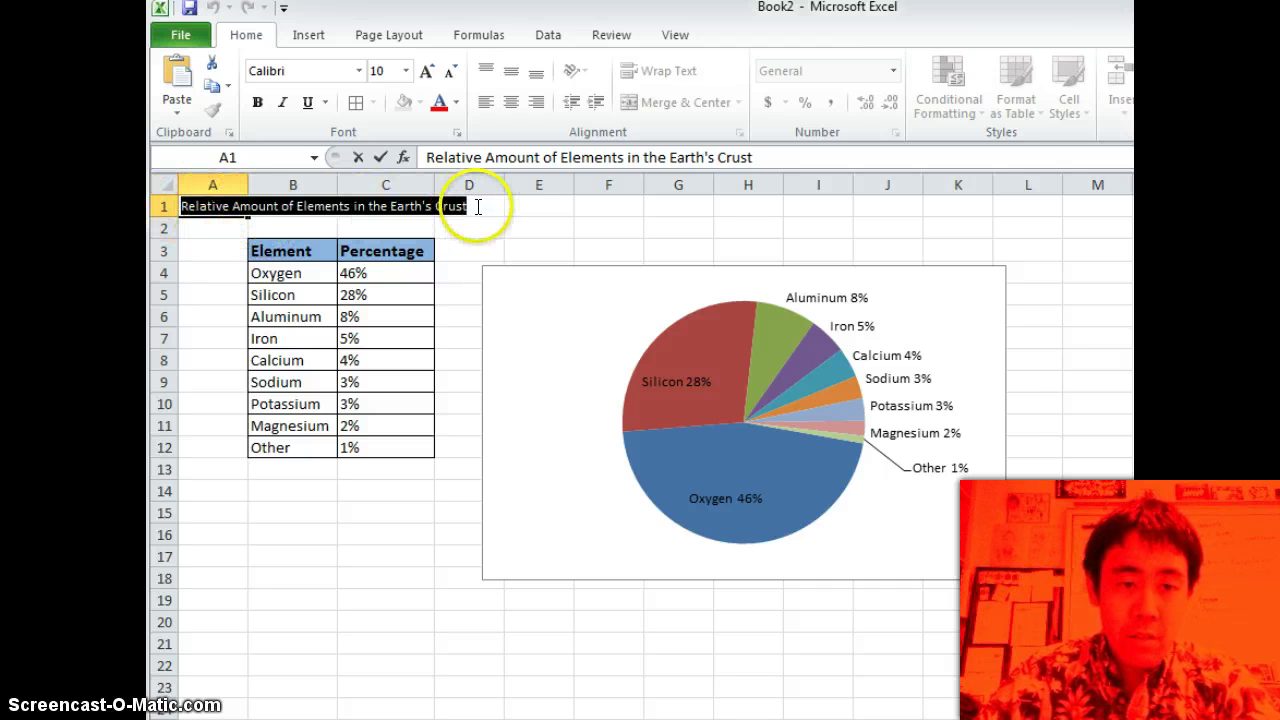
click(737, 288)
double_click(735, 278)
right_click(728, 290)
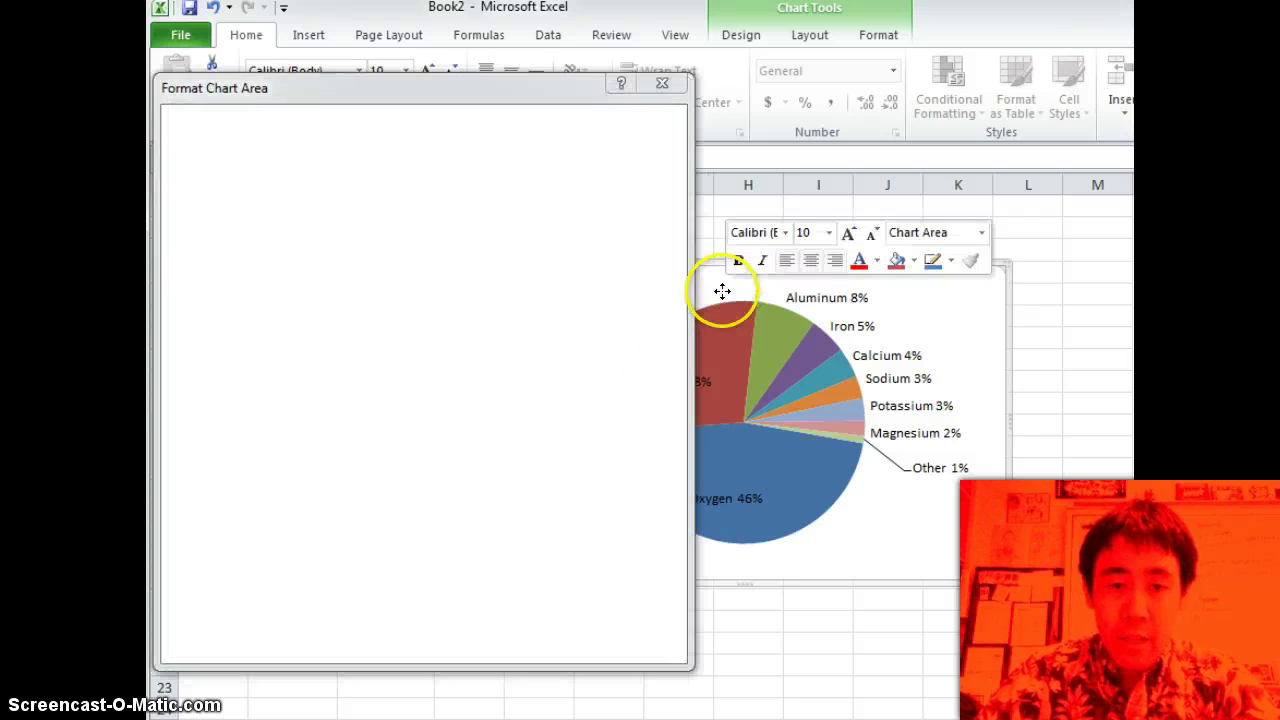
Add a chart title above the pie reading 'Relative Amount of Elements in the Earth's Crust'
click(659, 87)
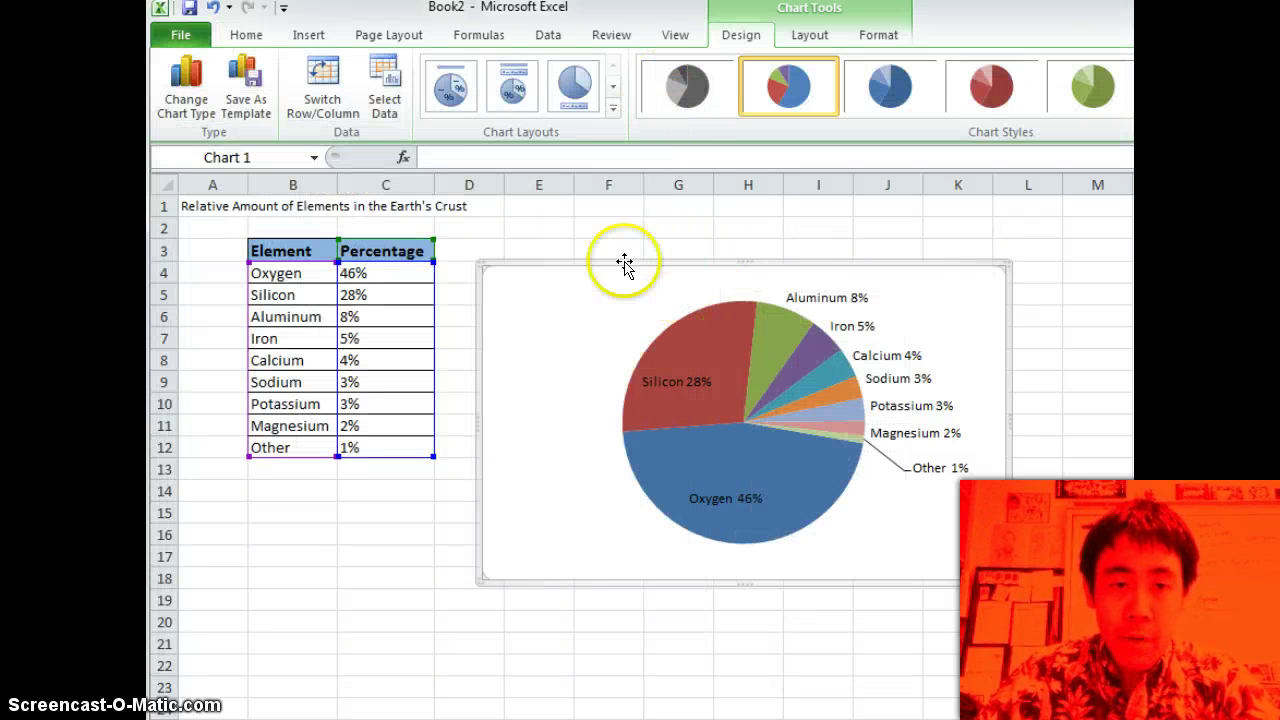
click(312, 37)
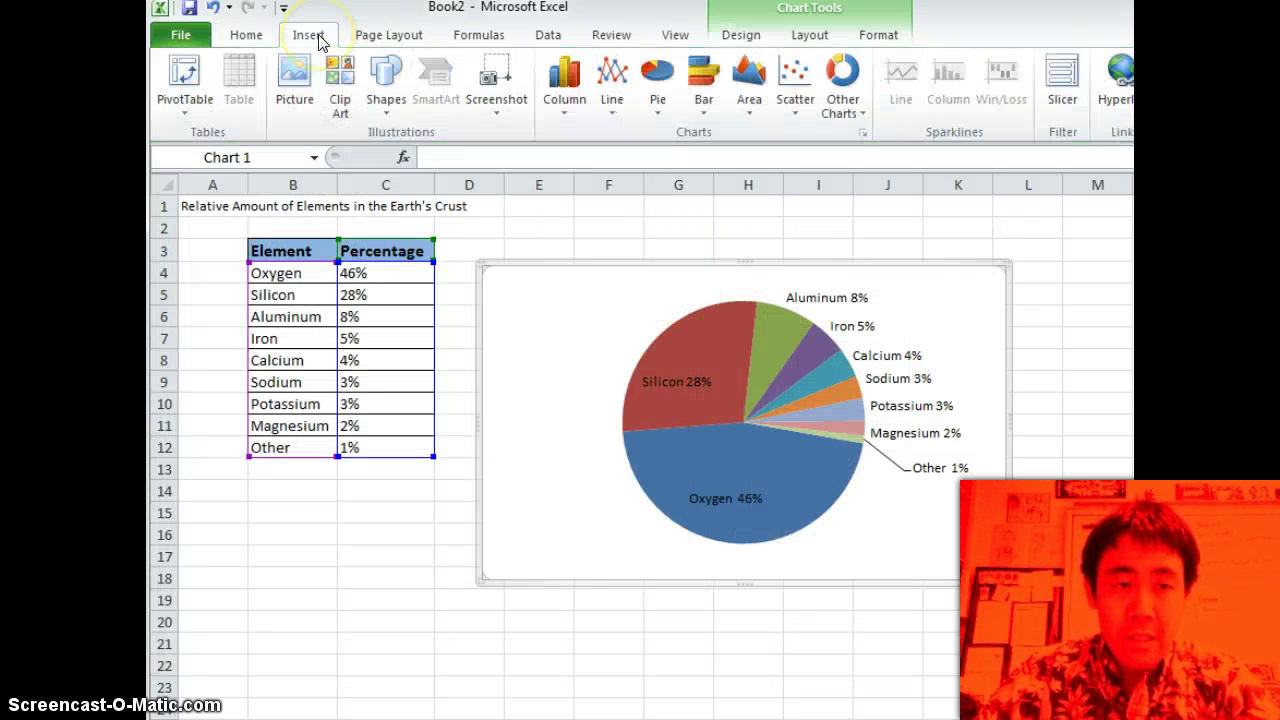
click(811, 37)
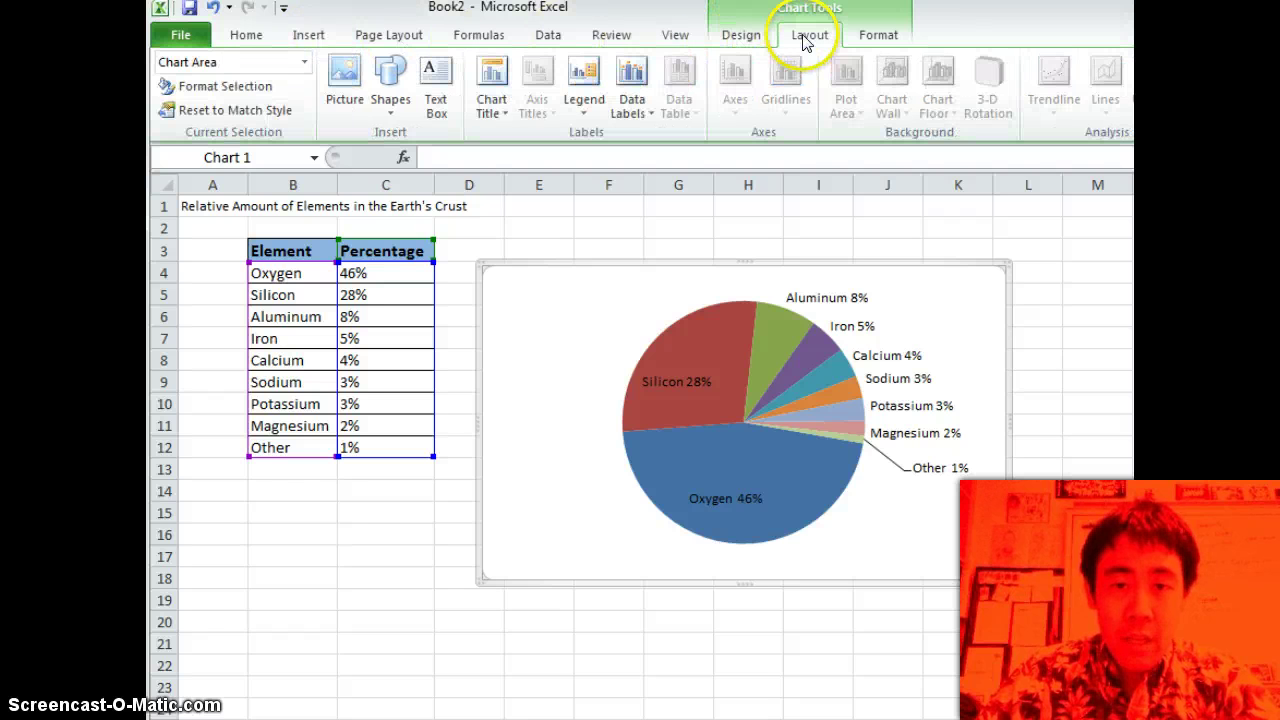
click(503, 92)
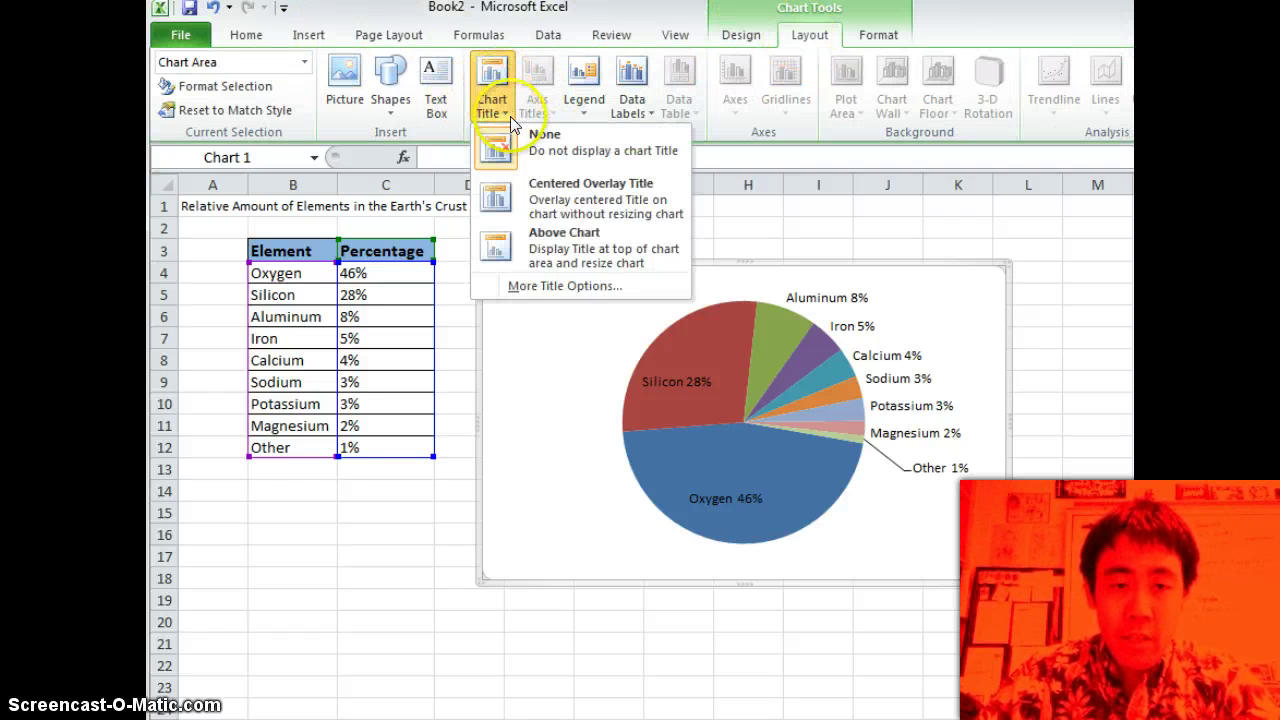
click(549, 248)
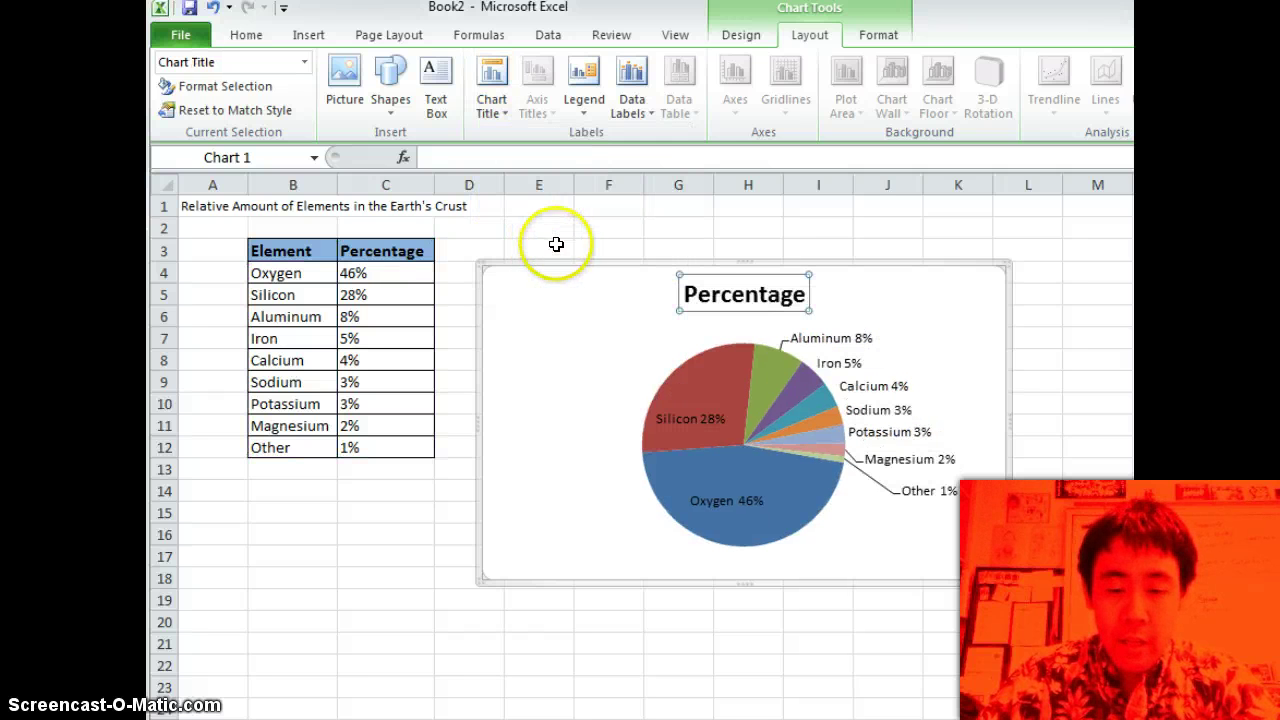
double_click(742, 300)
key(ctrl+v)
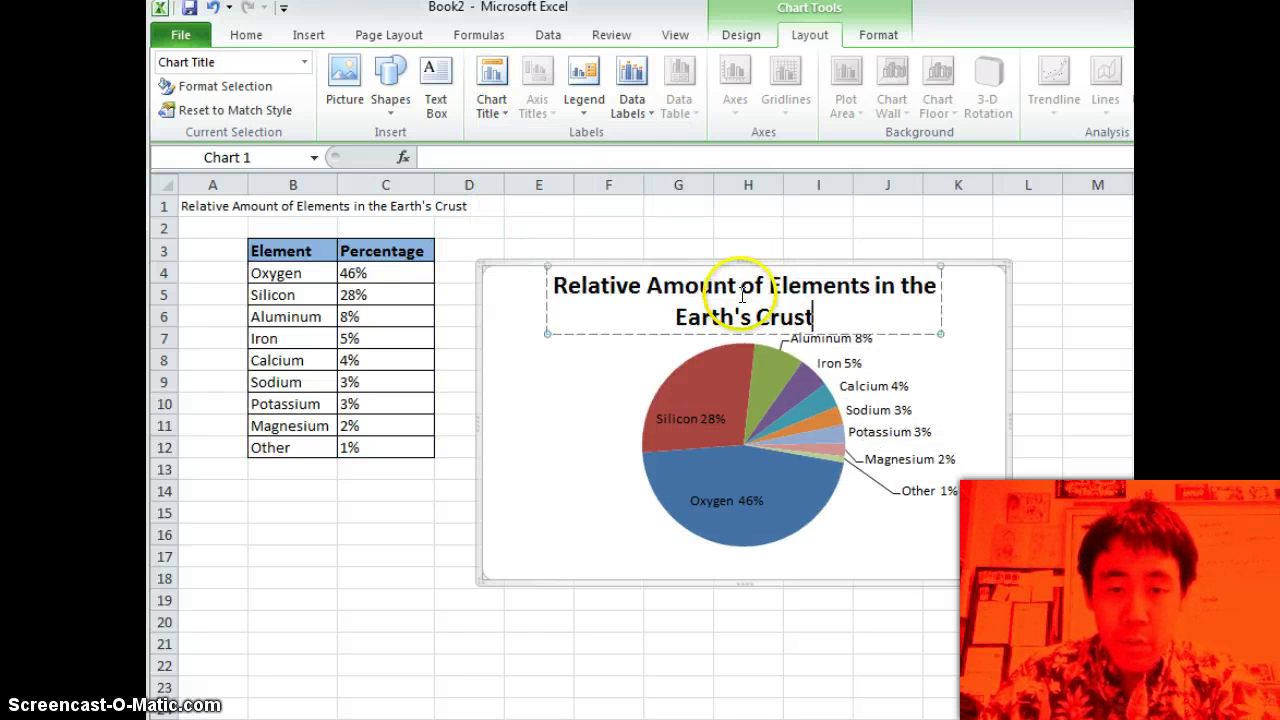
click(965, 370)
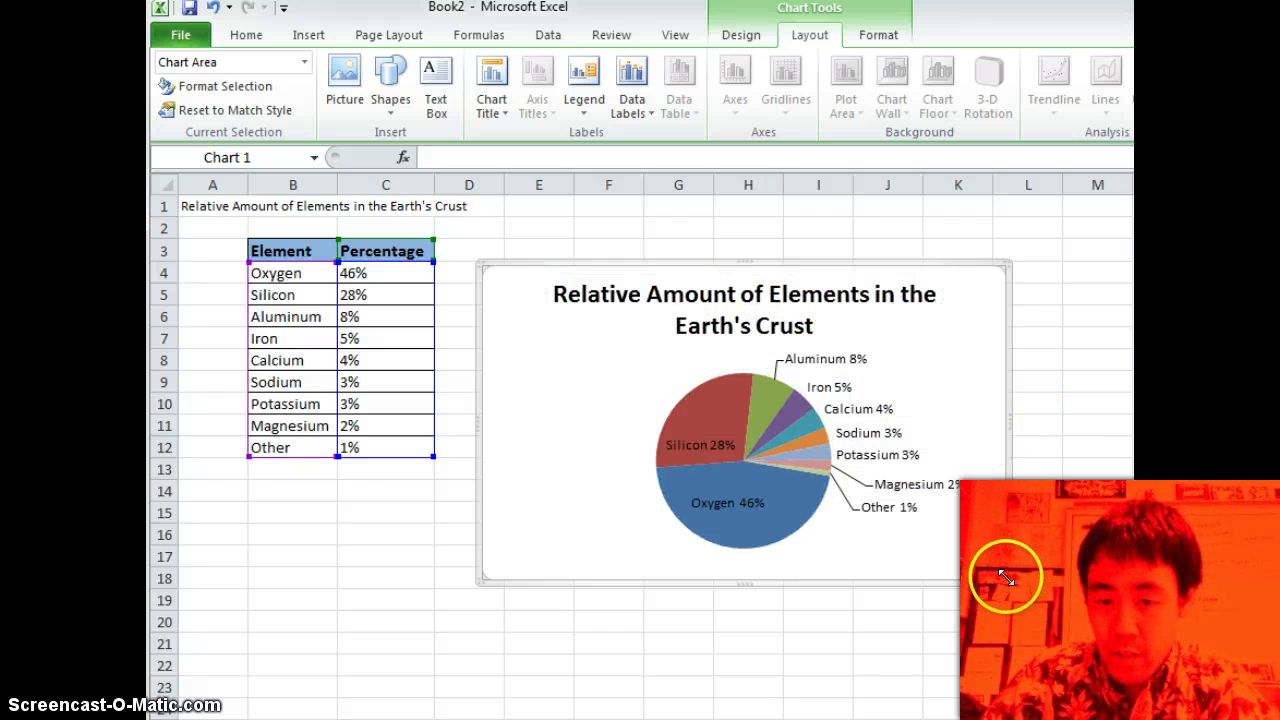
Enlarge the pie chart, then merge and centre the title across A1:K2, bold at 18 pt
drag(1004, 577, 1034, 614)
click(897, 206)
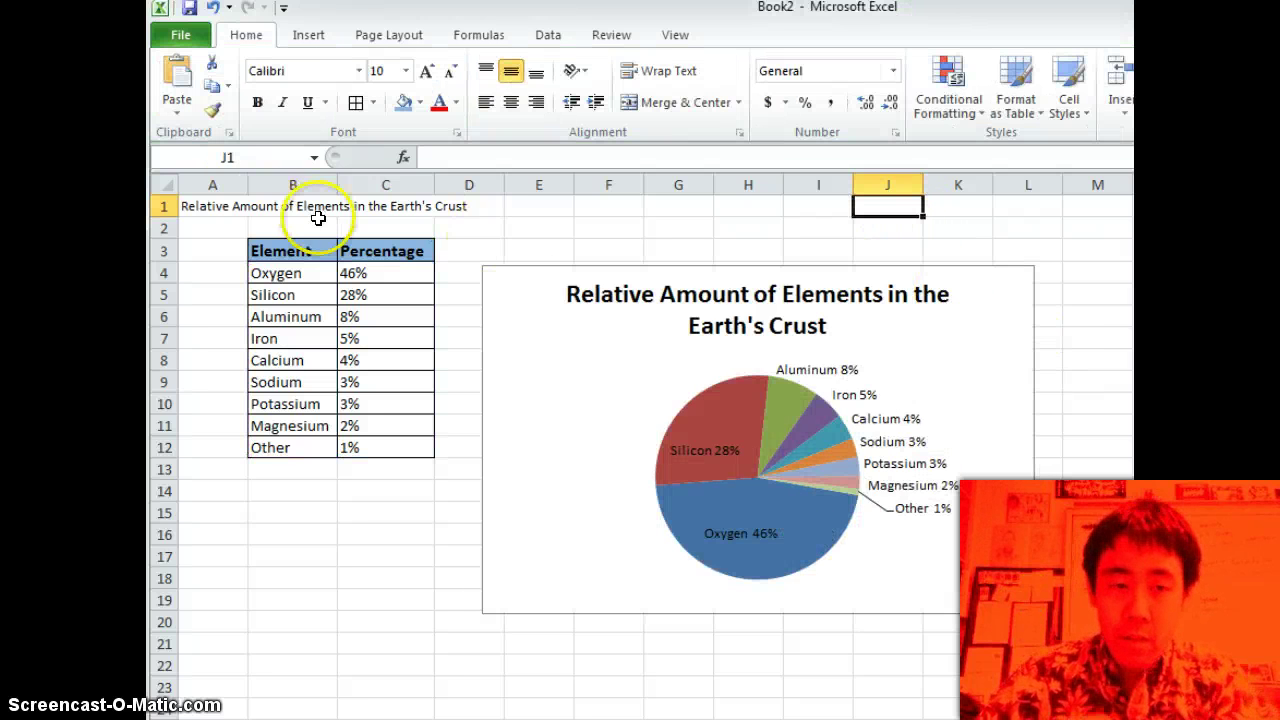
click(211, 204)
drag(206, 208, 946, 236)
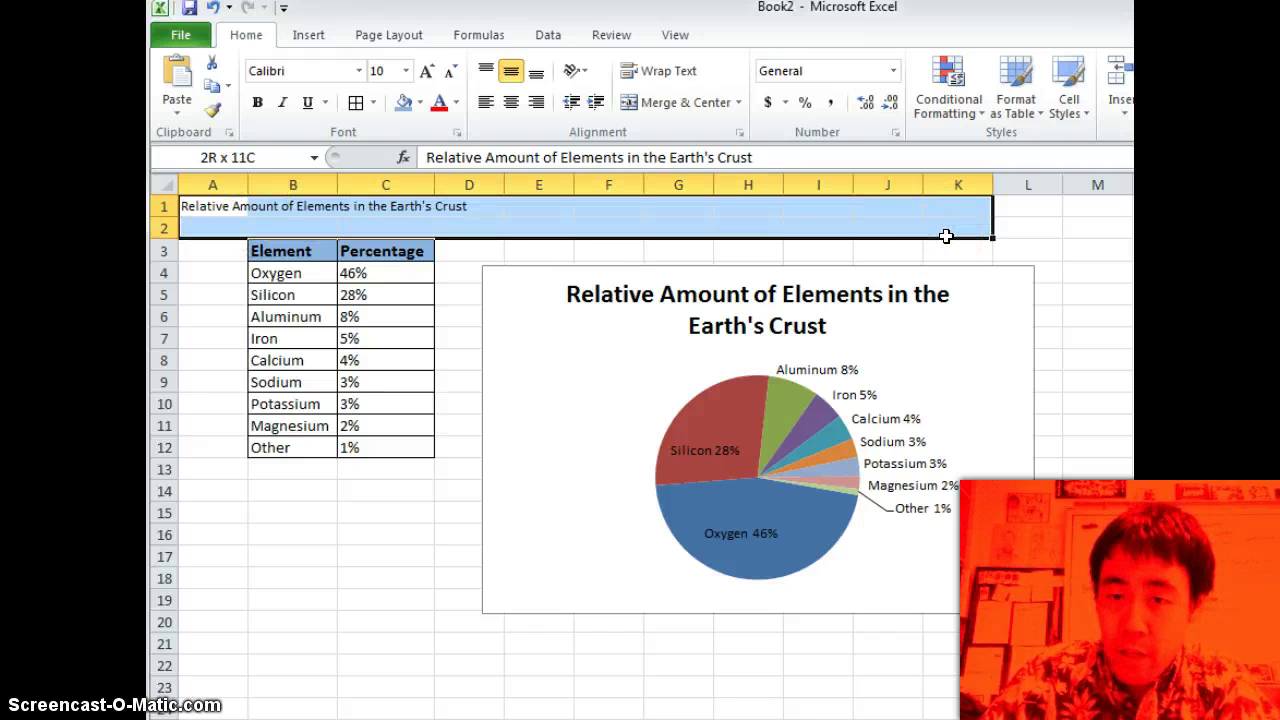
click(666, 102)
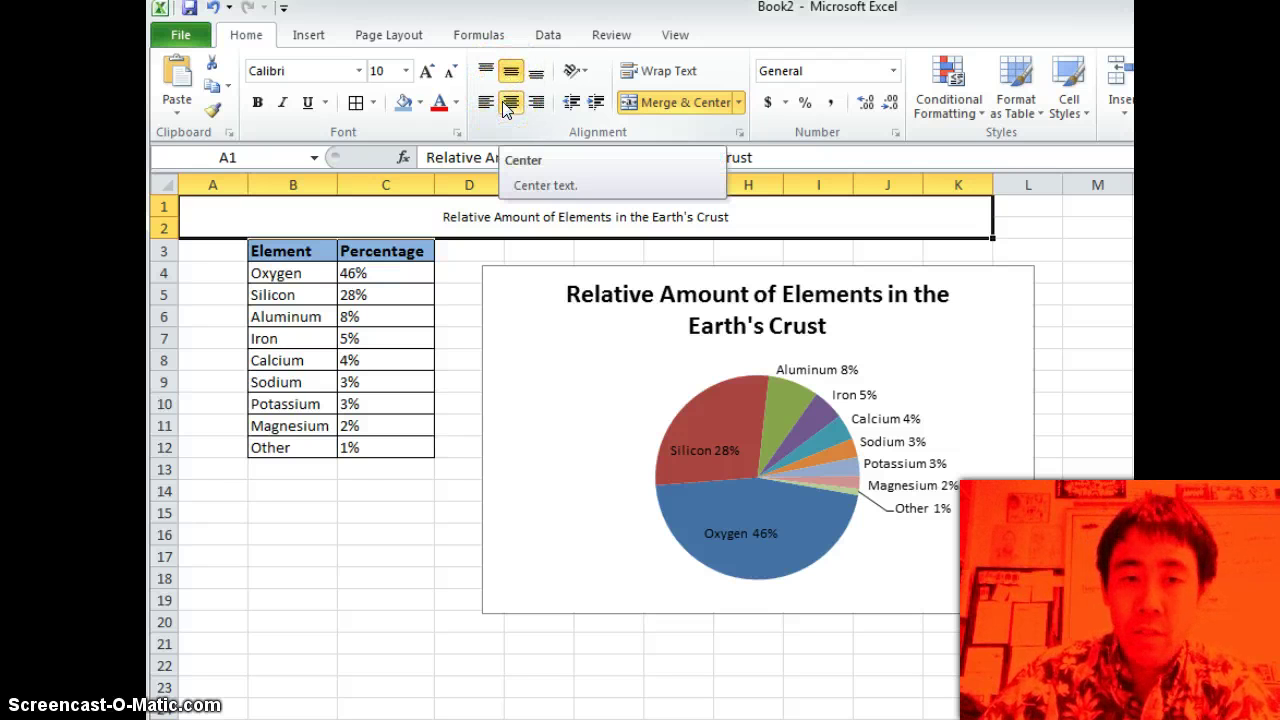
click(257, 102)
click(406, 80)
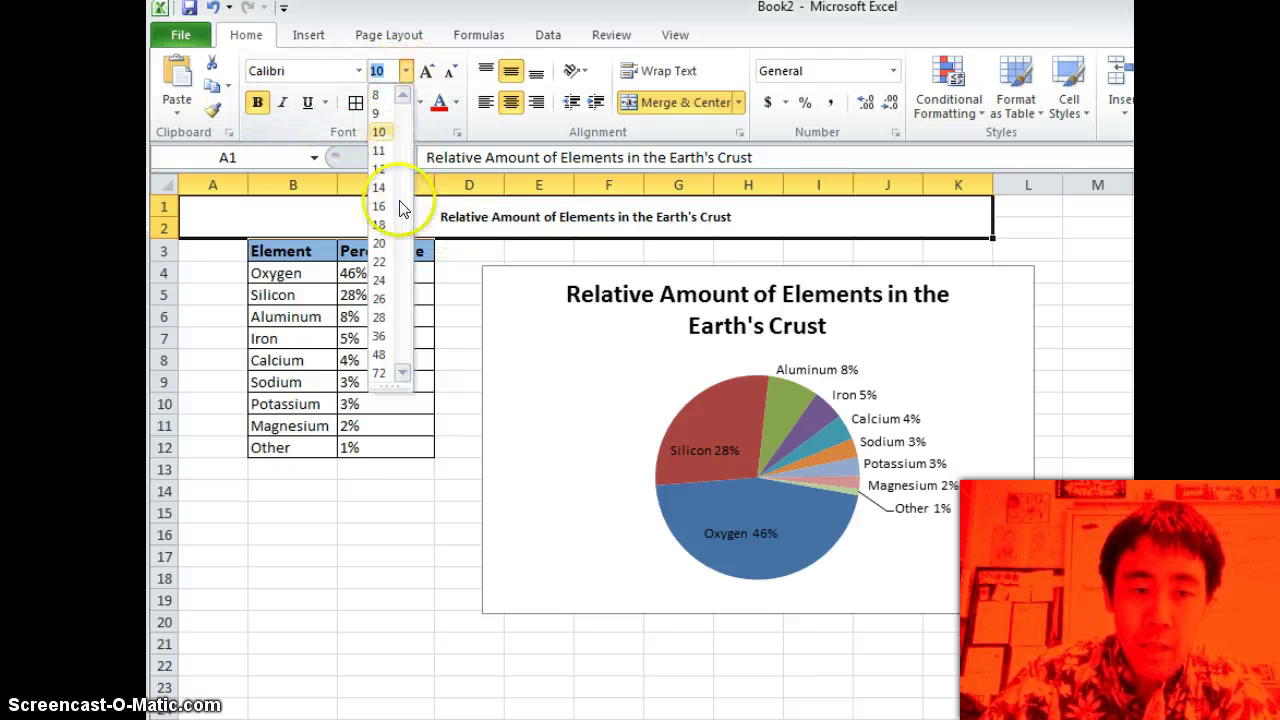
click(393, 226)
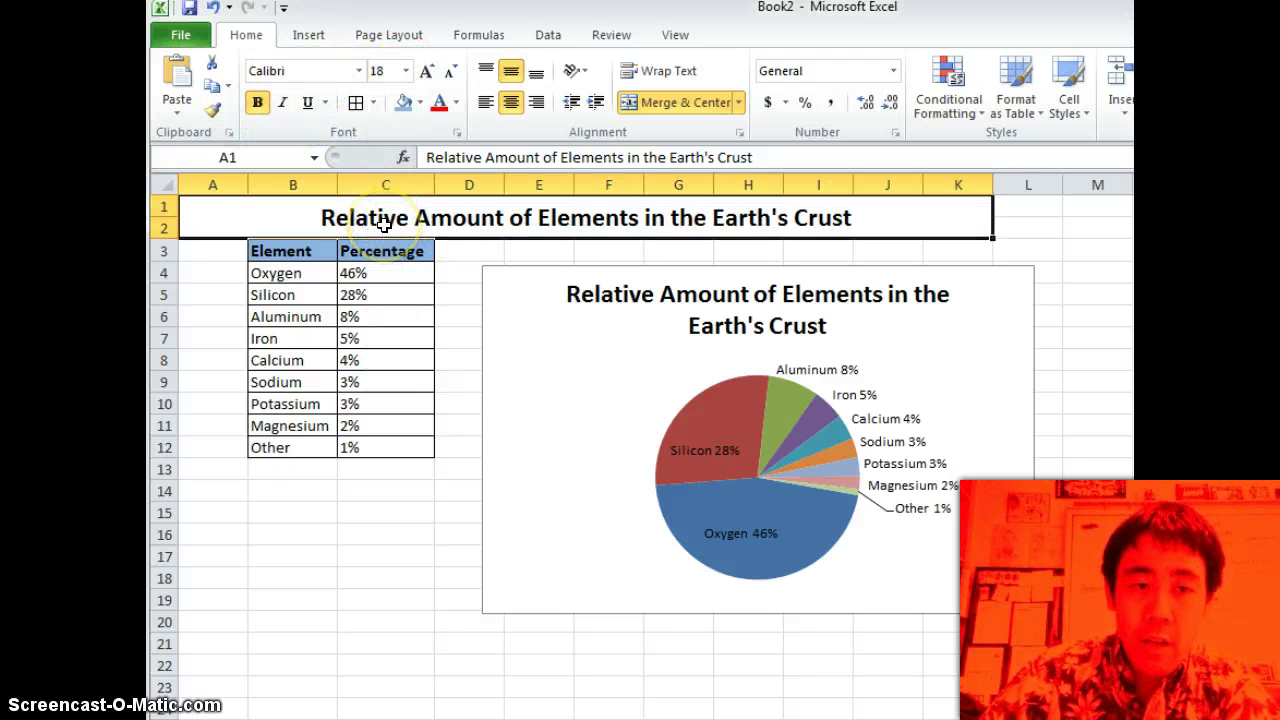
Enter the labels Name, Date and Period in cells L1 to L3
click(440, 509)
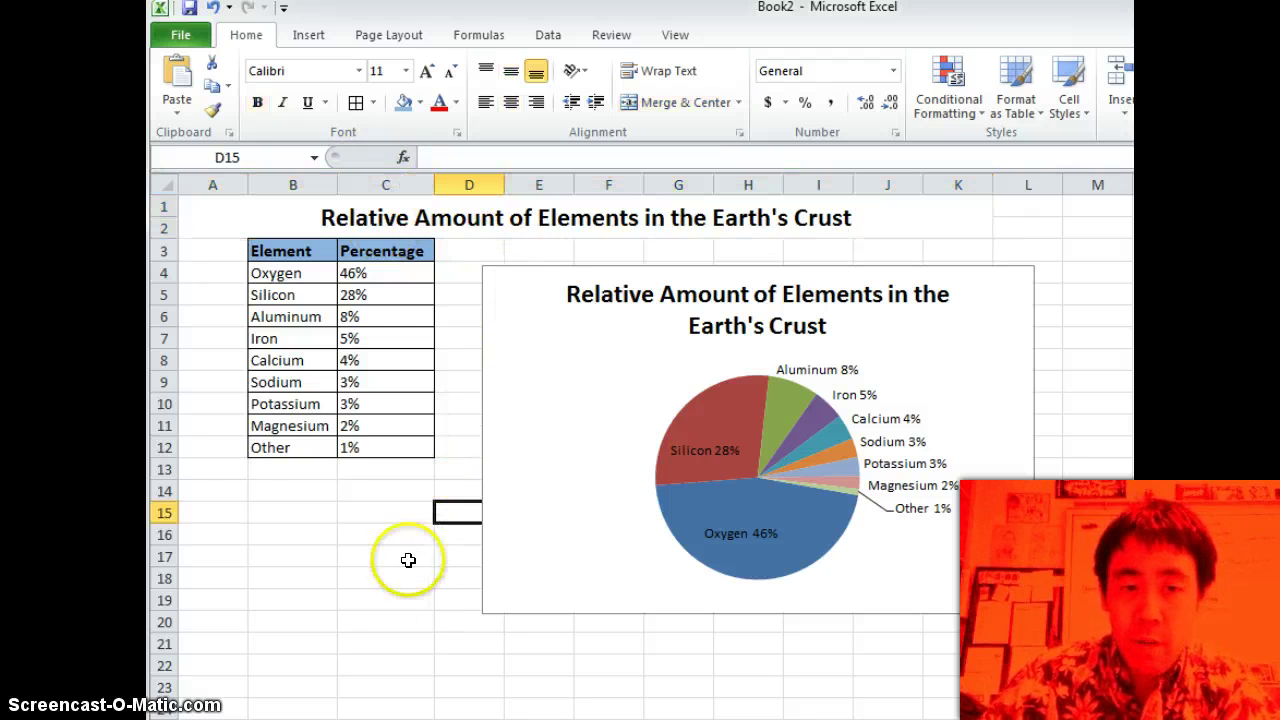
click(1028, 208)
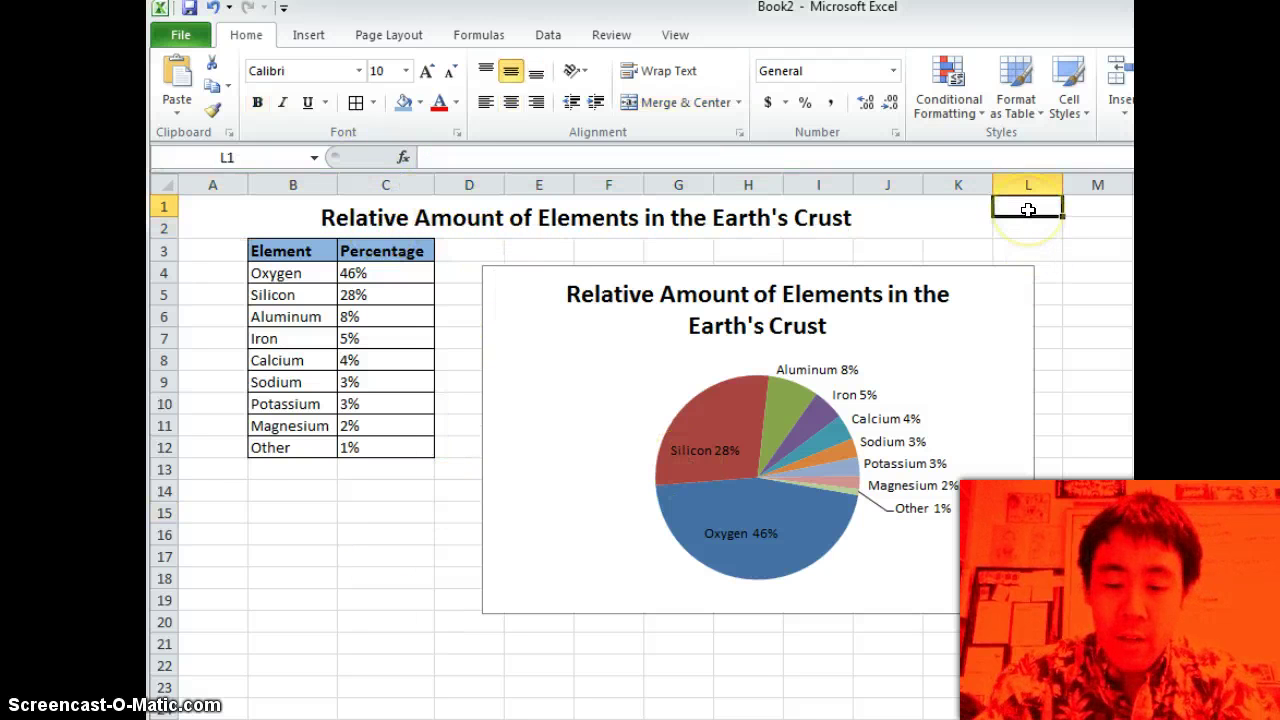
text(Name)
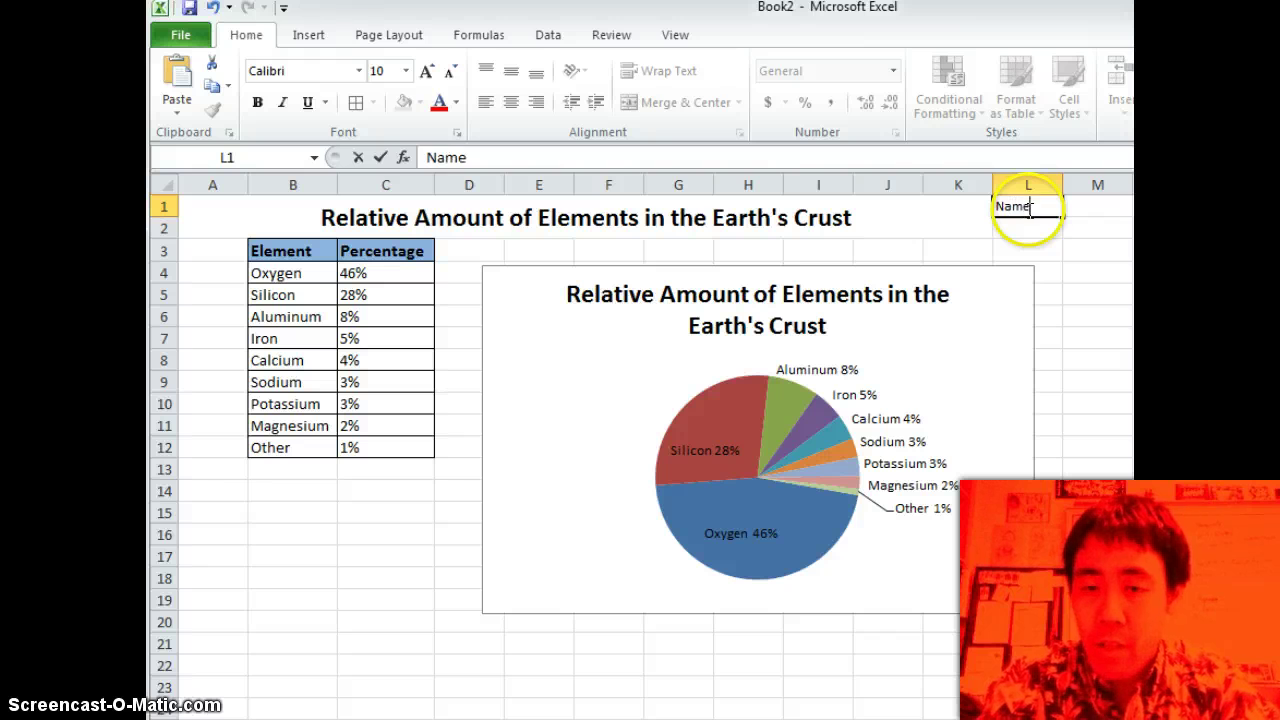
text(Date)
key(Return)
text(P)
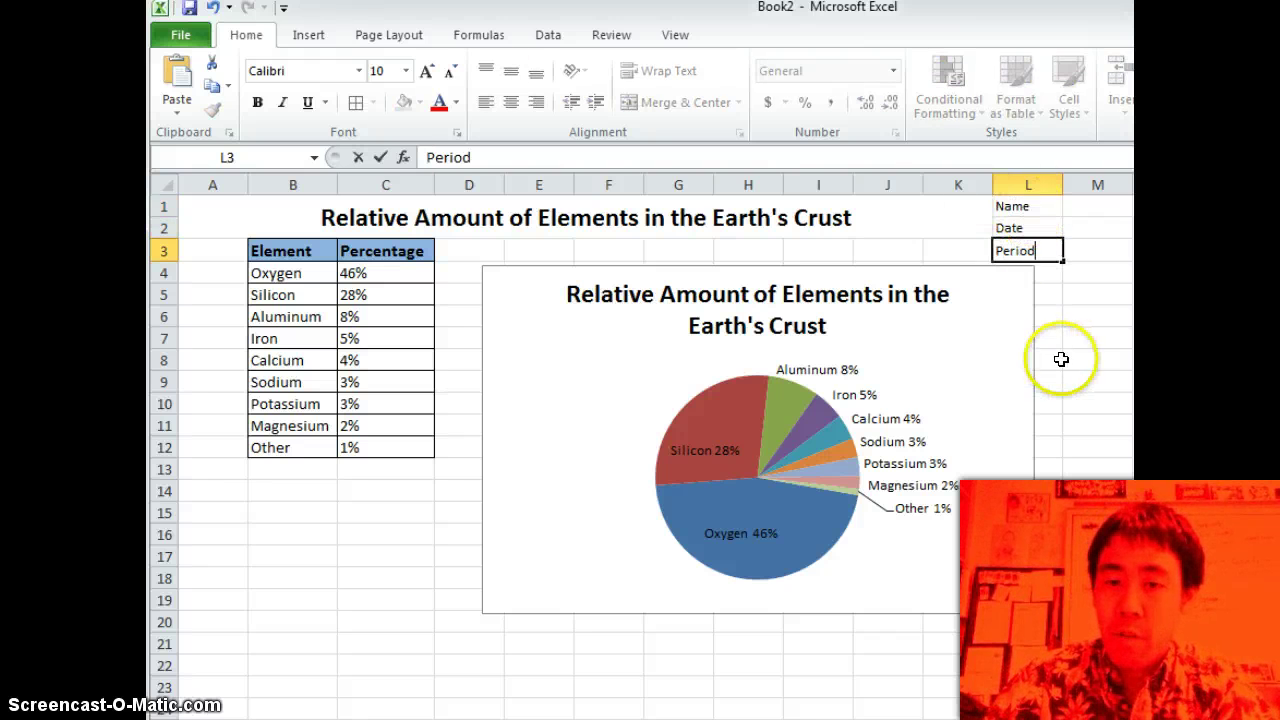
text(eriod)
Move the pie chart slightly lower on the sheet
click(1006, 343)
drag(1029, 346, 1018, 369)
click(1093, 317)
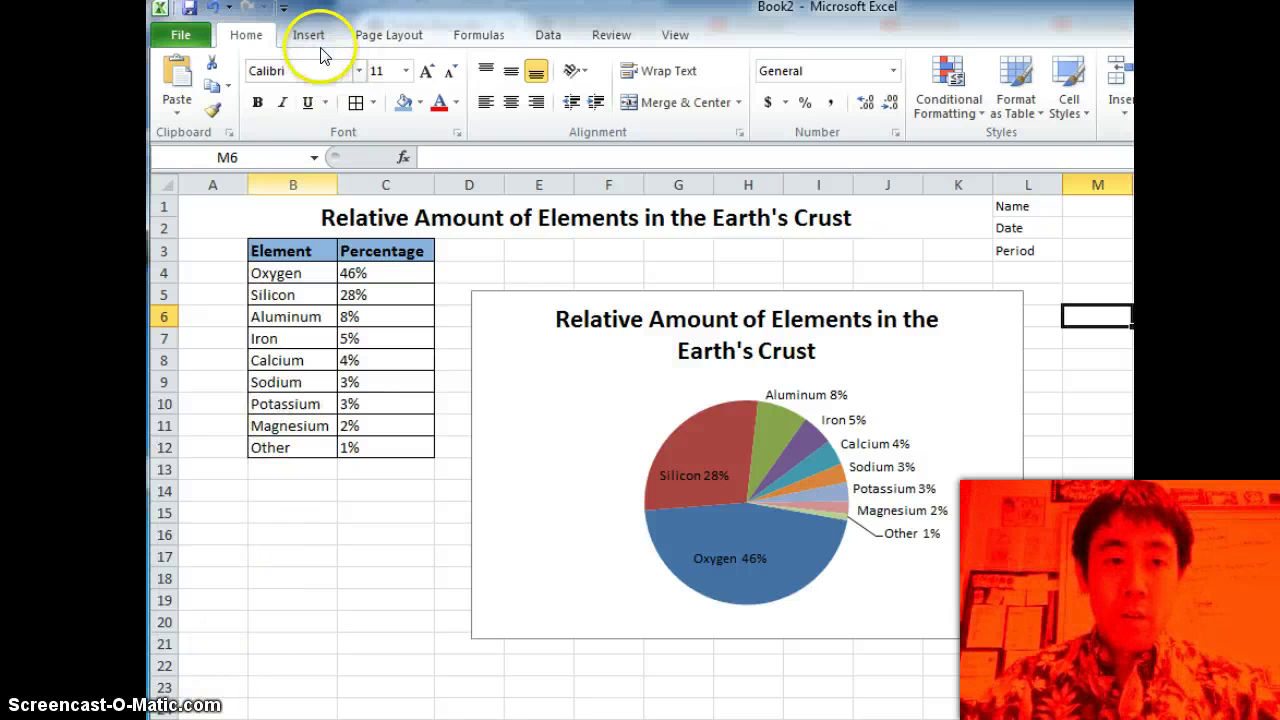
Switch the worksheet to Page Break Preview from the View tab and dismiss its welcome message
click(670, 35)
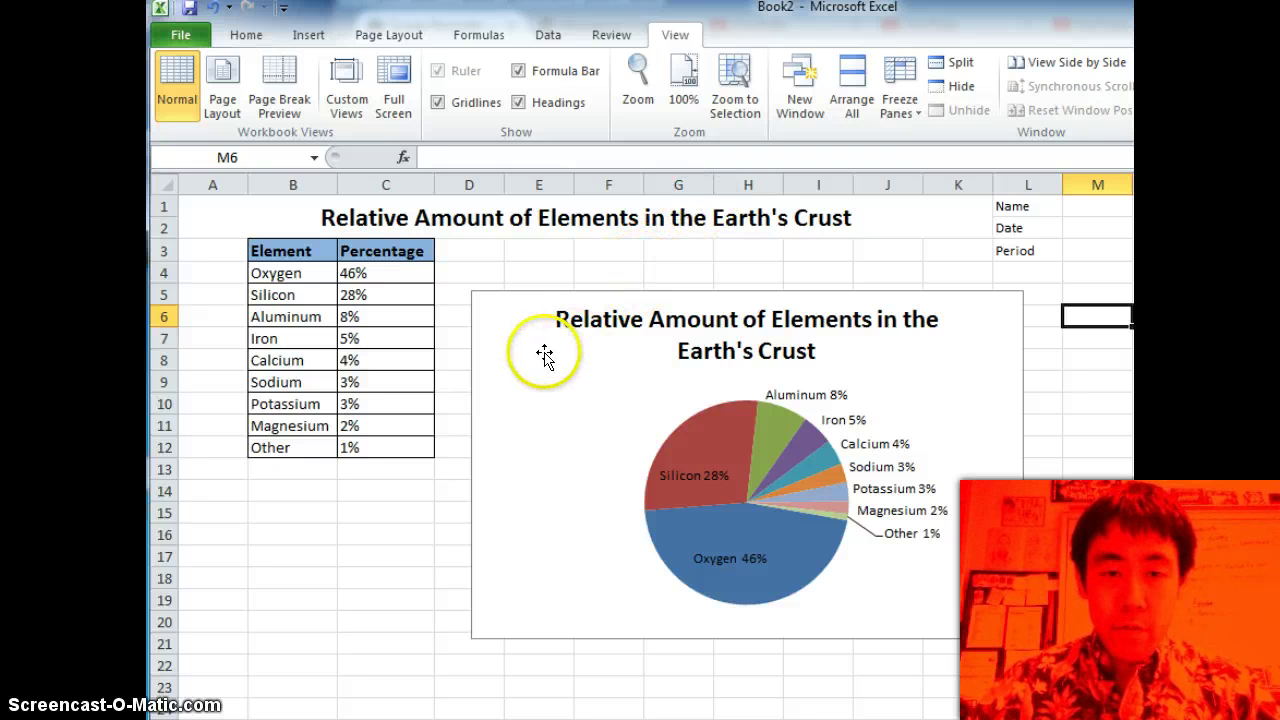
click(266, 85)
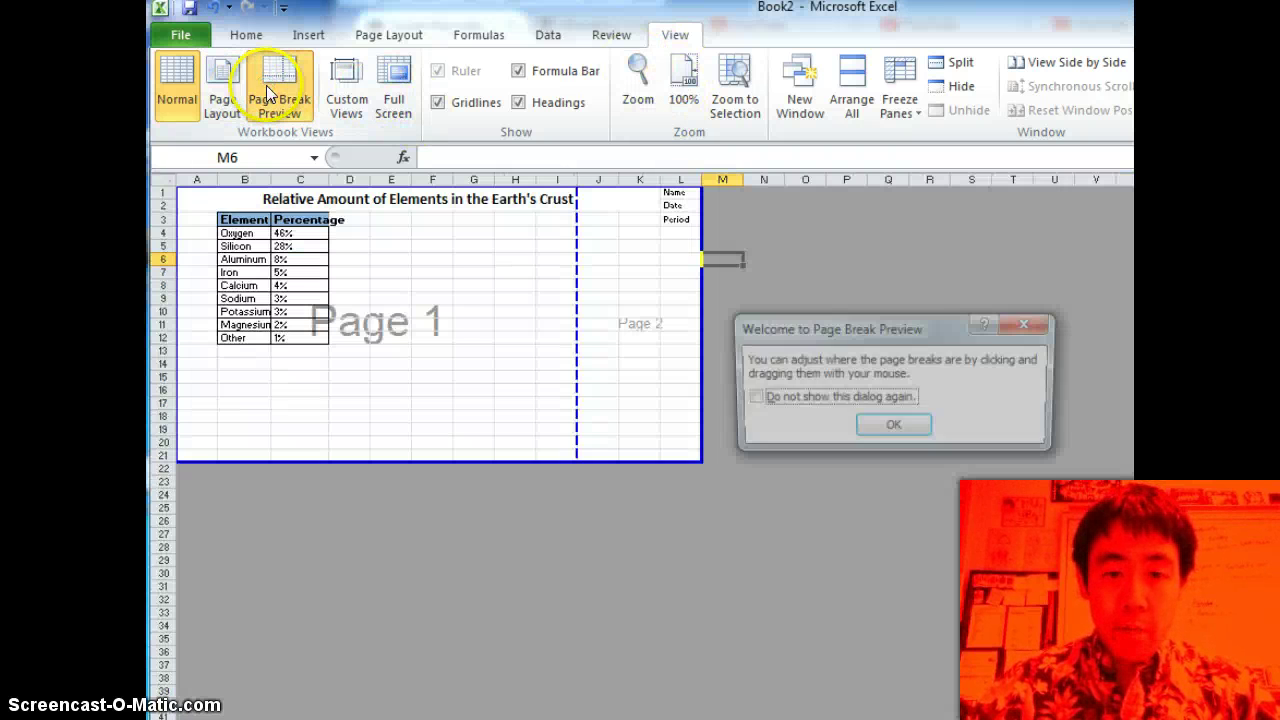
click(894, 430)
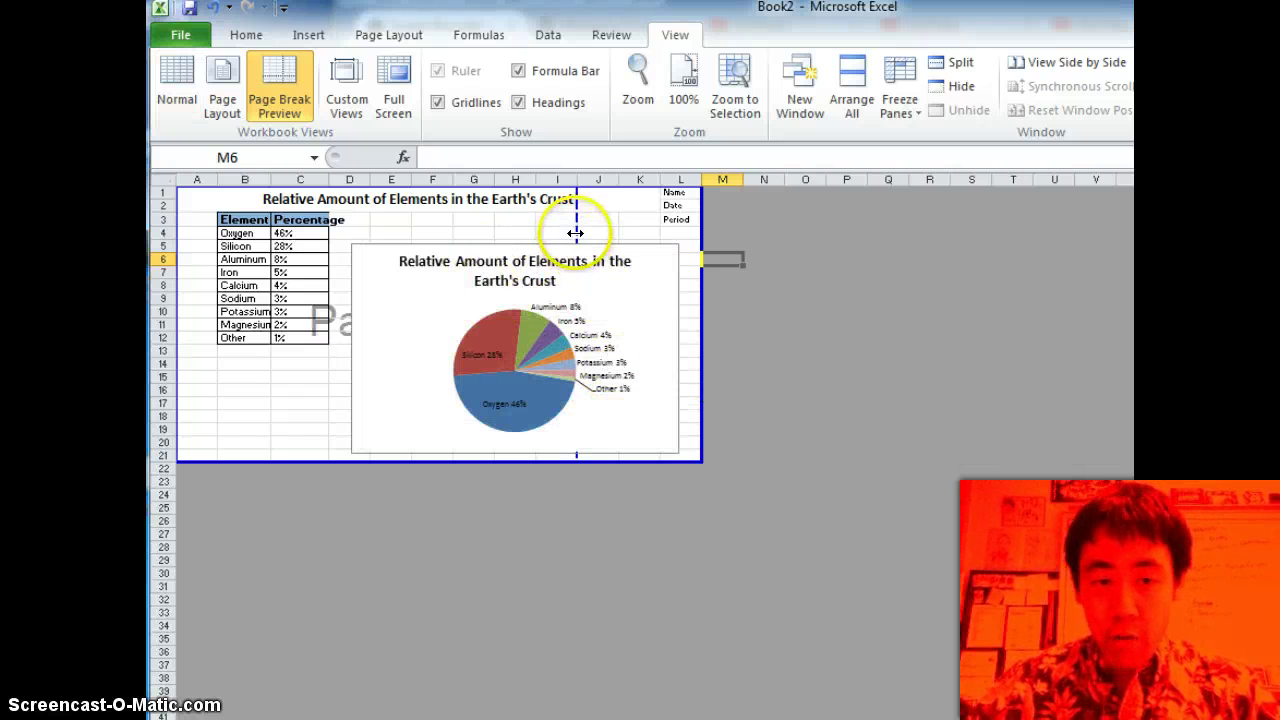
Change the print orientation from Portrait to Landscape, then return to the worksheet
click(179, 38)
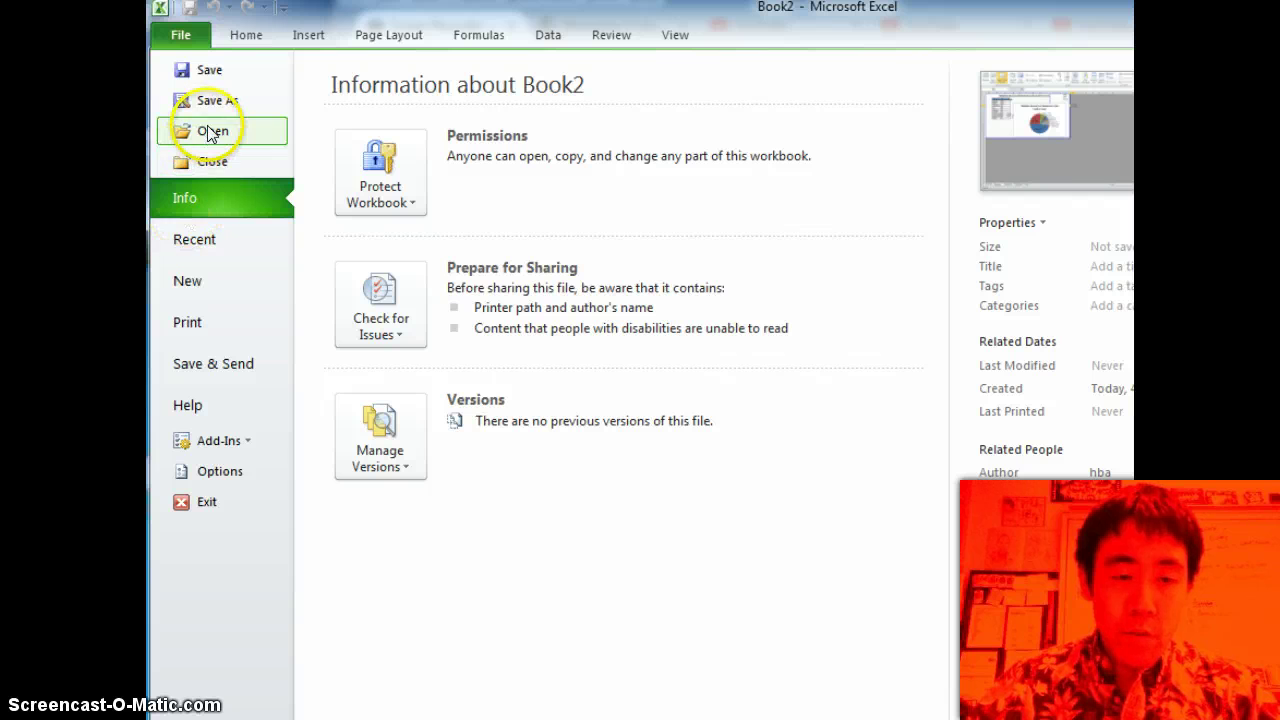
click(212, 318)
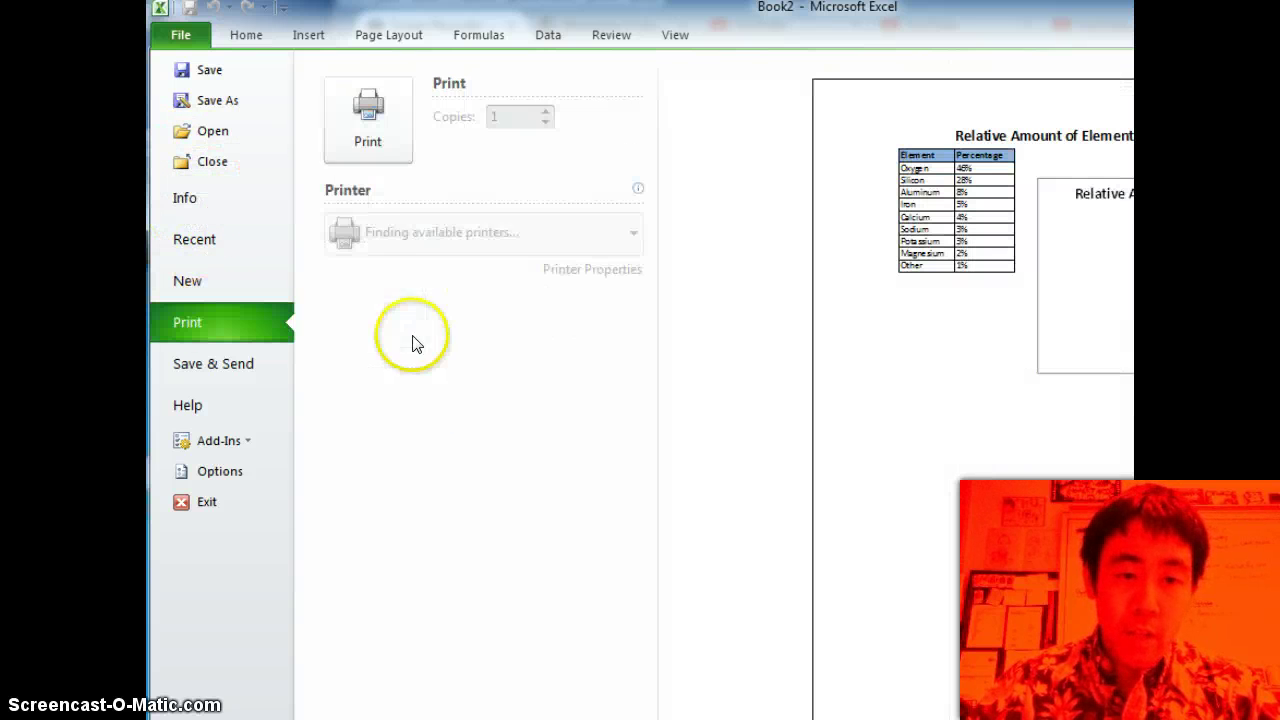
click(447, 488)
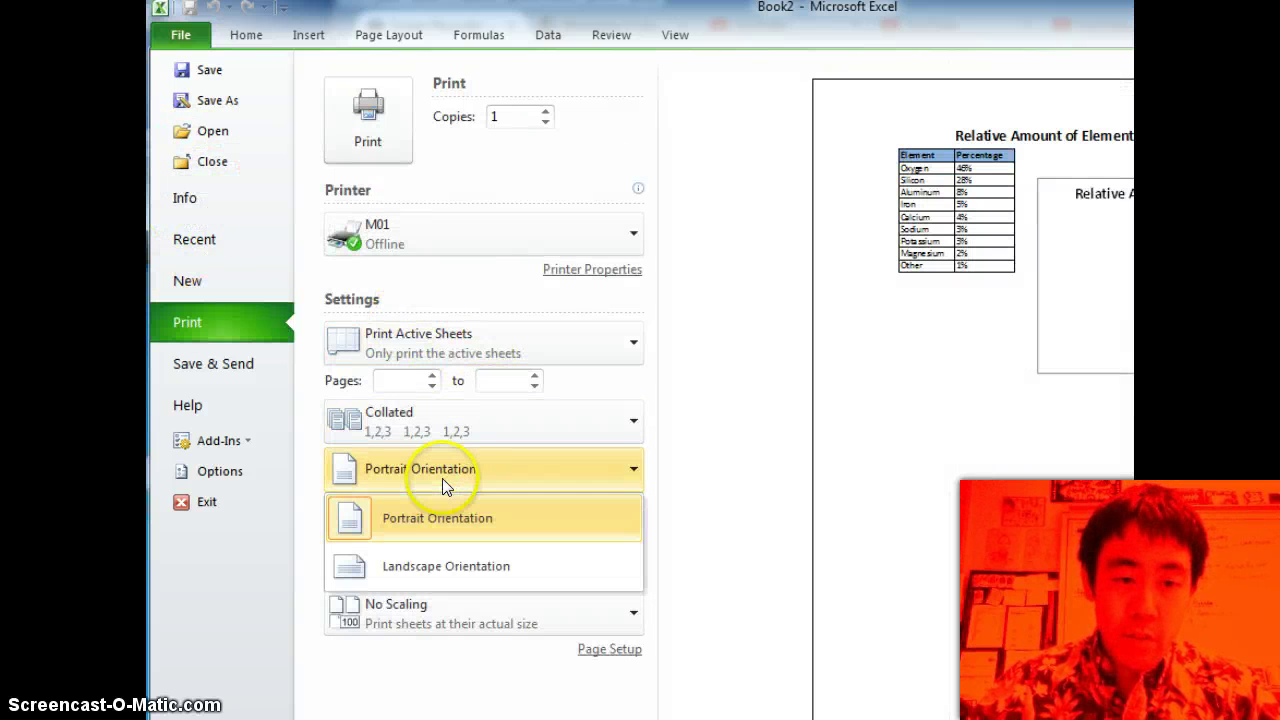
click(445, 562)
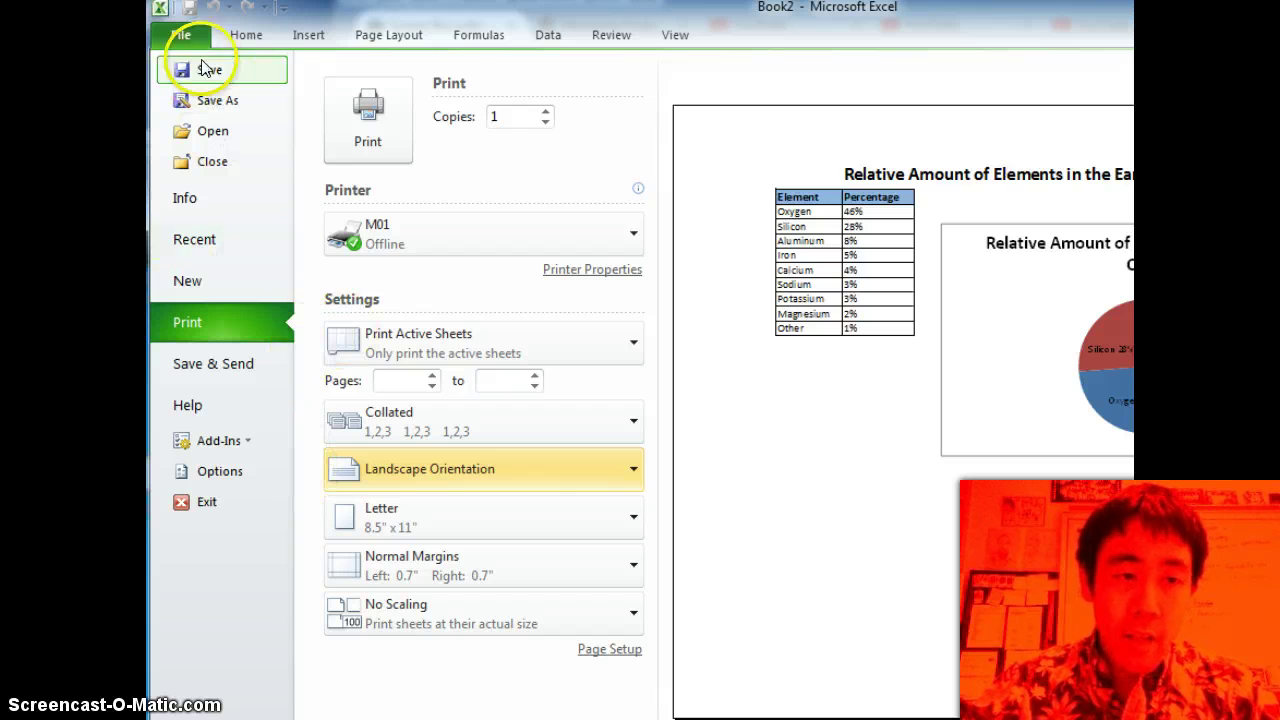
click(245, 35)
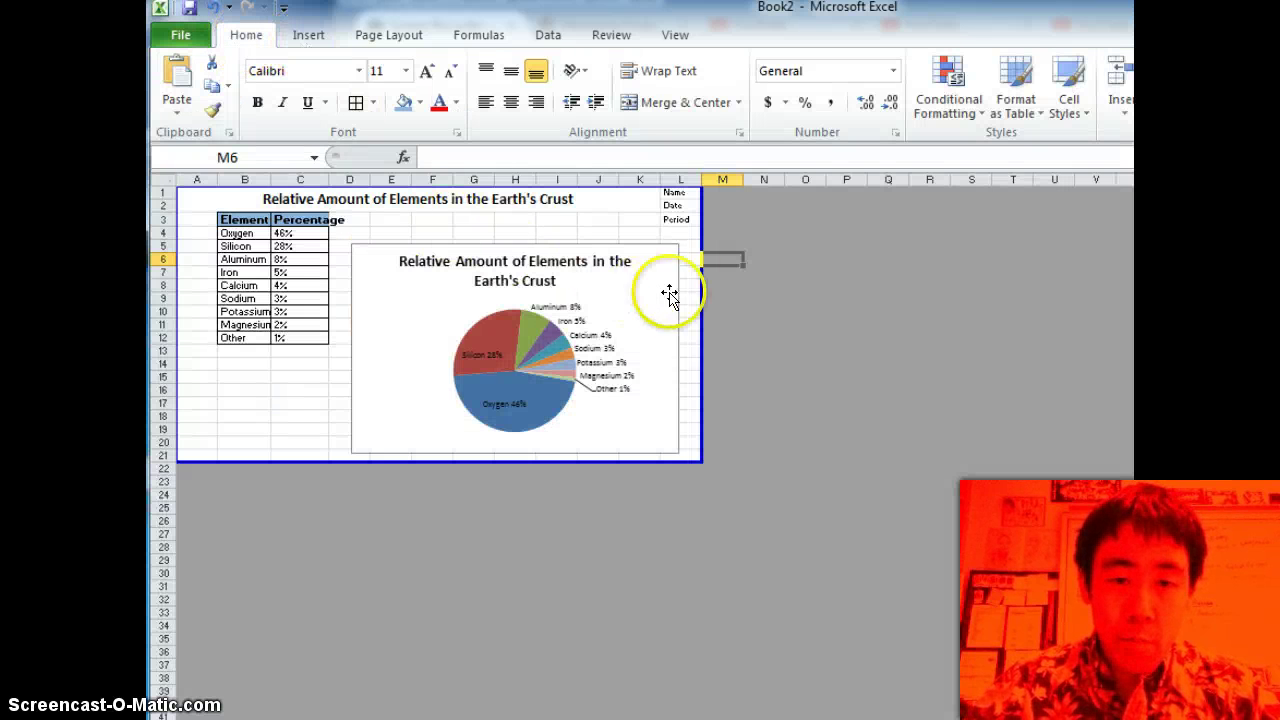
Select and deselect the pie chart, then open the File backstage Info page for Book2
click(678, 233)
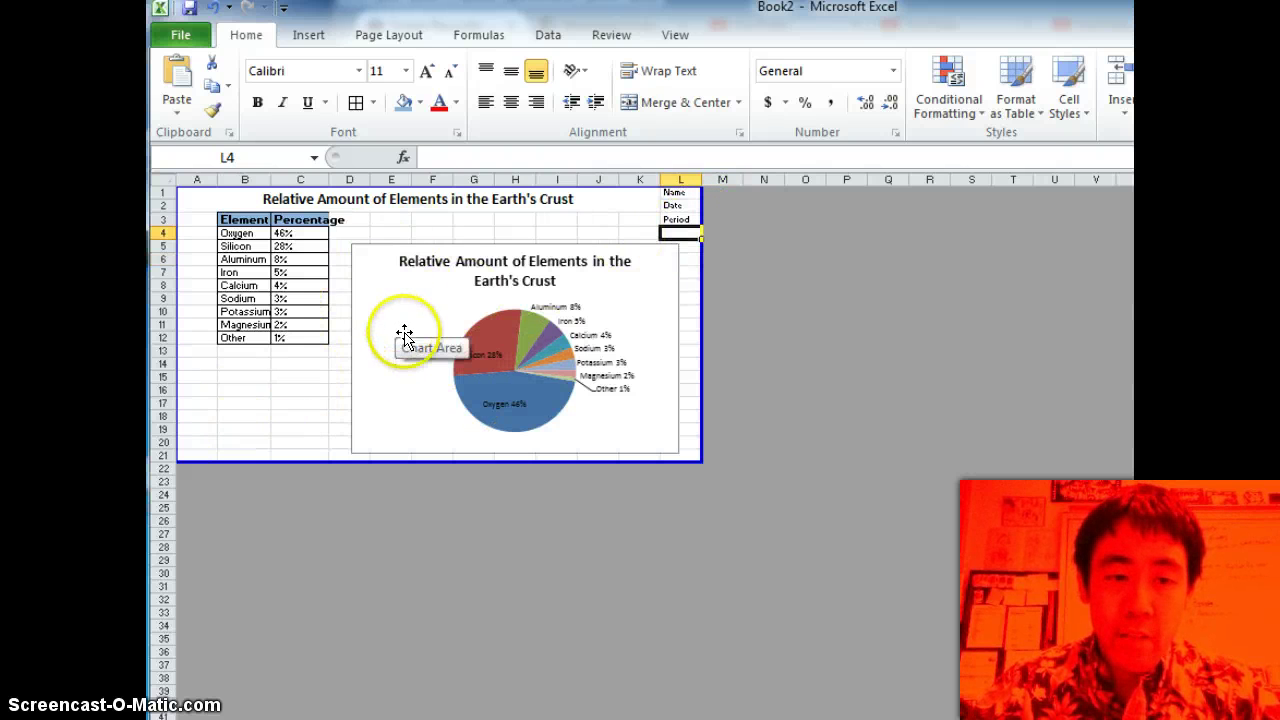
click(380, 298)
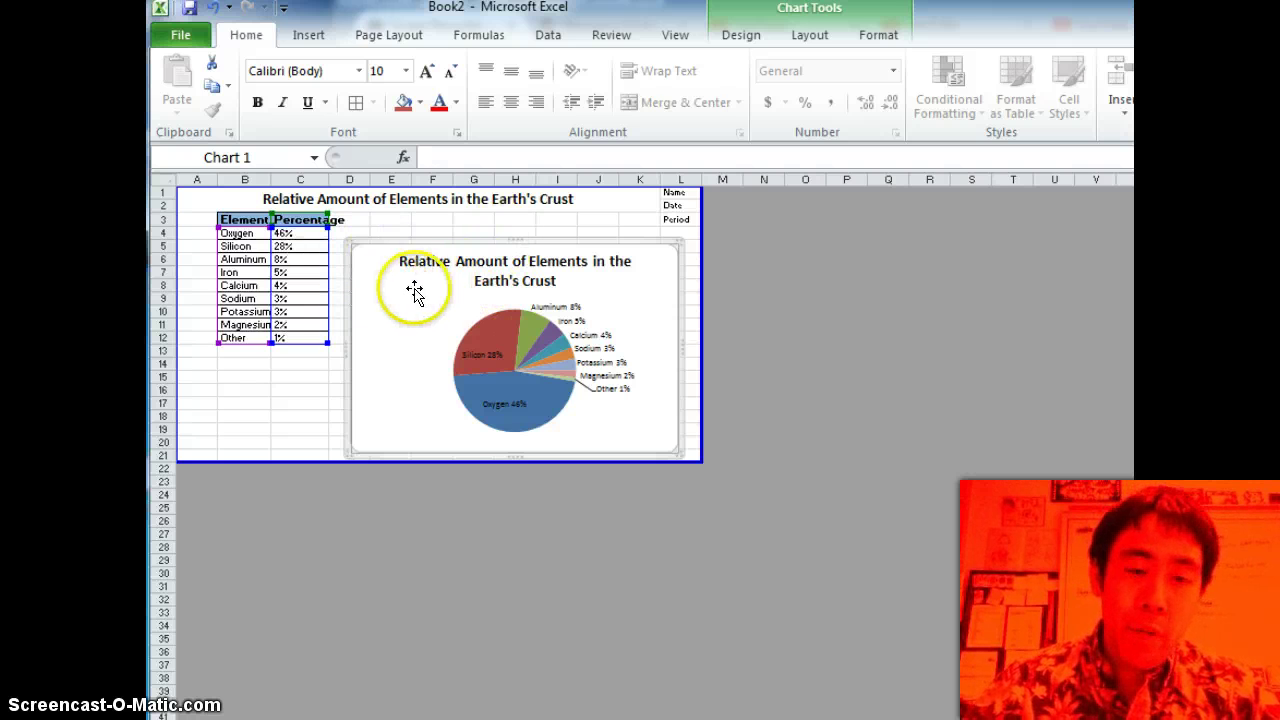
click(290, 401)
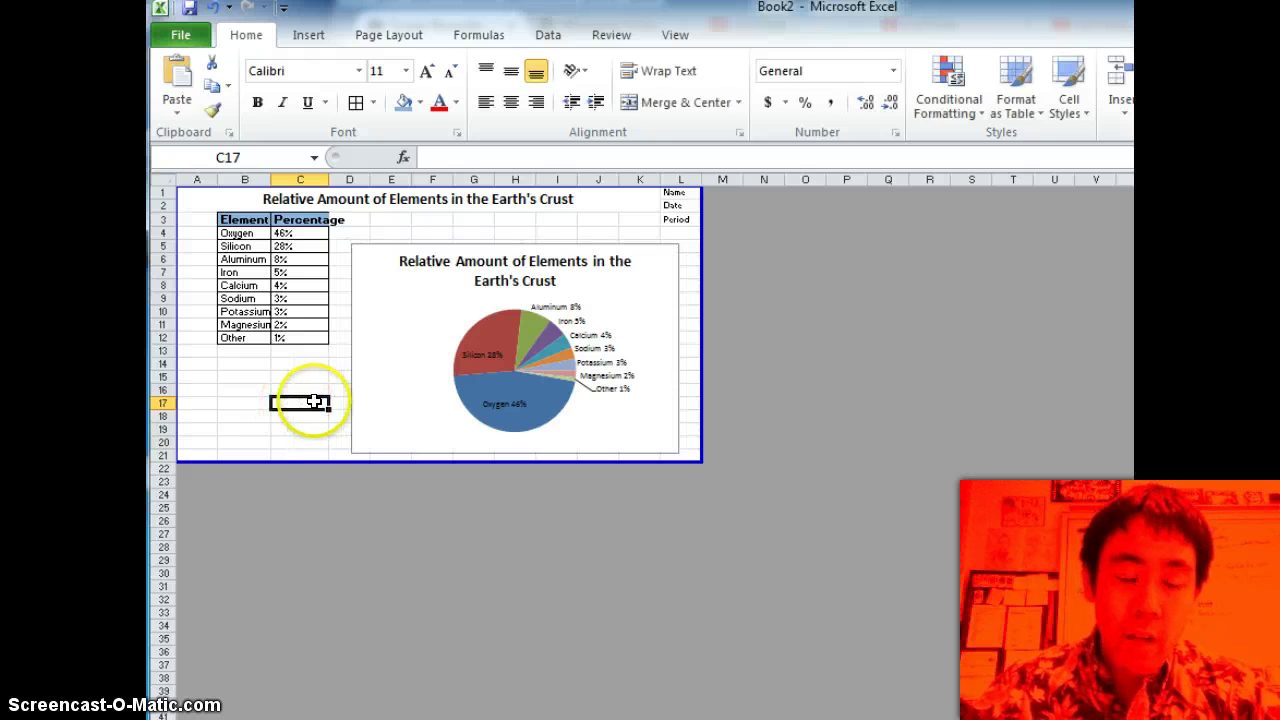
click(193, 42)
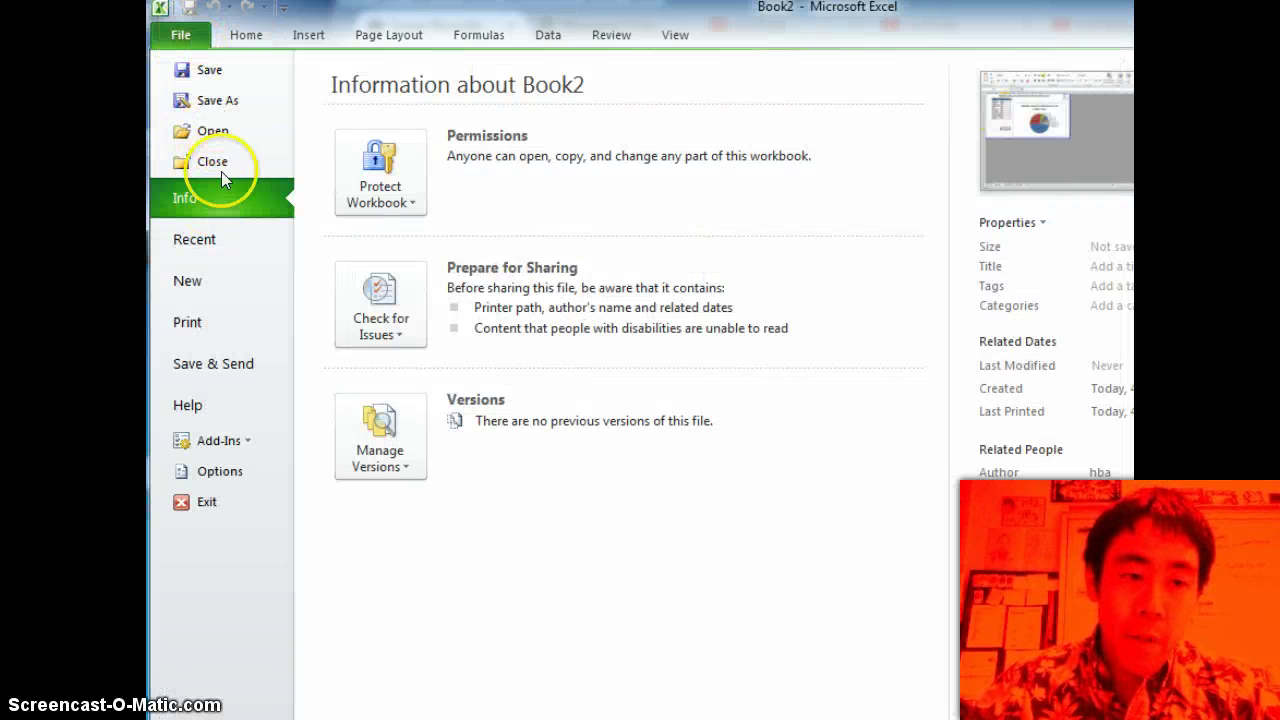
Show the Print page previewing the table and chart in Landscape on Letter paper
click(206, 324)
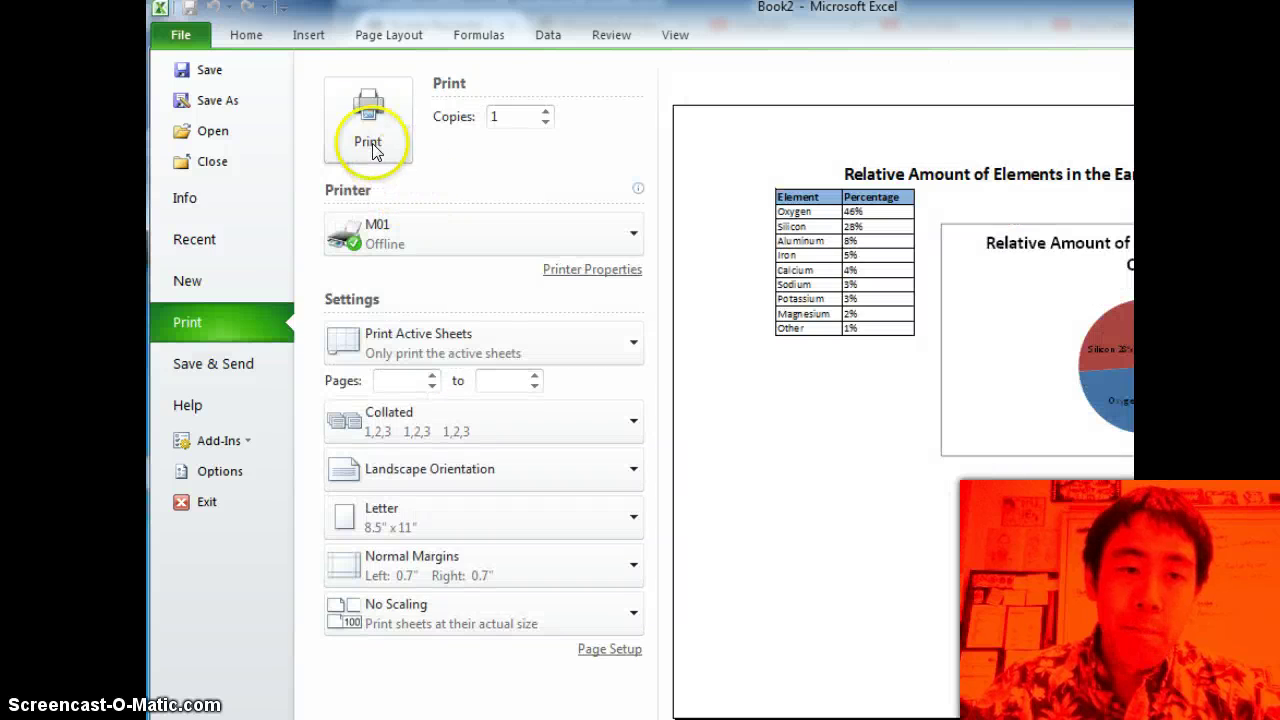